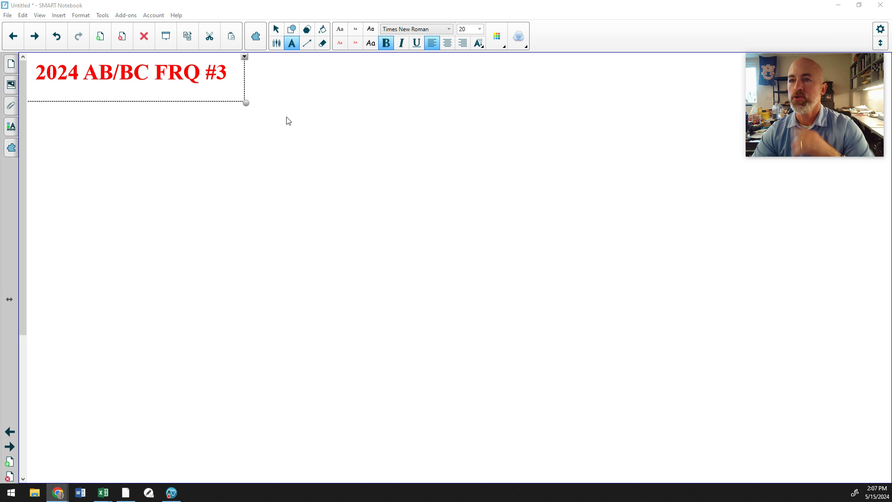
Discard the empty text box, then handwrite the part label a) with the pen
{"action": "left_click", "coordinate": [274, 116]}
{"action": "left_click", "coordinate": [277, 31]}
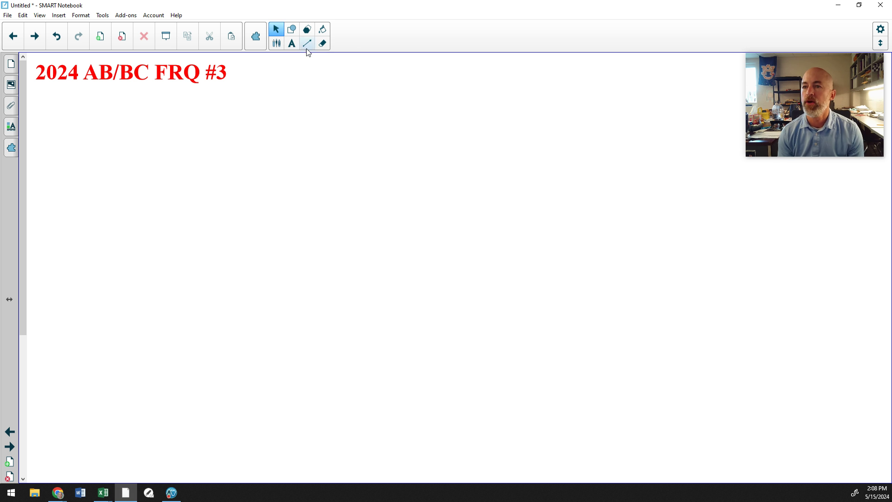
{"action": "left_click", "coordinate": [276, 43]}
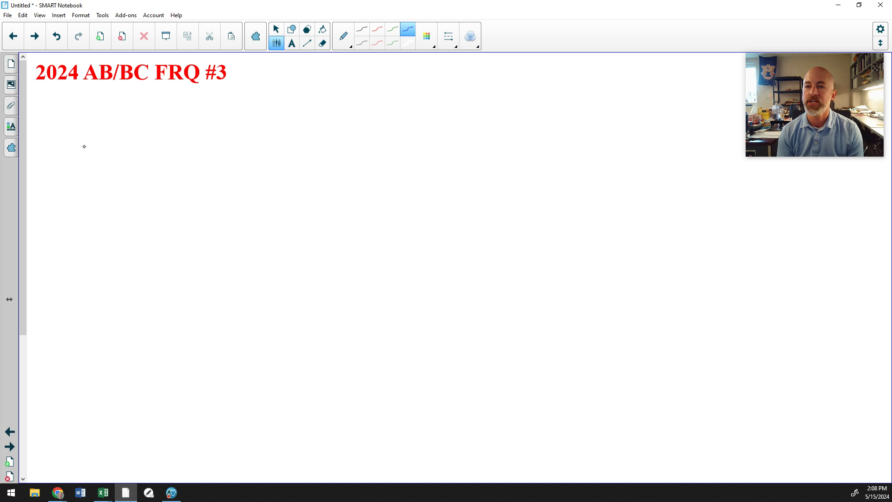
{"action": "left_click_drag", "start_coordinate": [56, 110], "coordinate": [59, 118]}
{"action": "left_click_drag", "start_coordinate": [61, 103], "coordinate": [114, 268]}
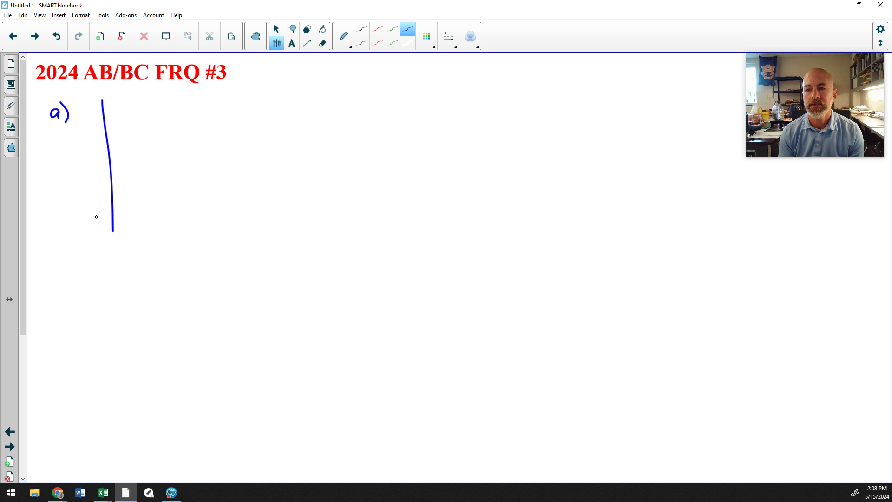
Draw the axes with 5 and 10 marked, and sketch the curve from the initial point
{"action": "left_click_drag", "start_coordinate": [94, 218], "coordinate": [295, 213]}
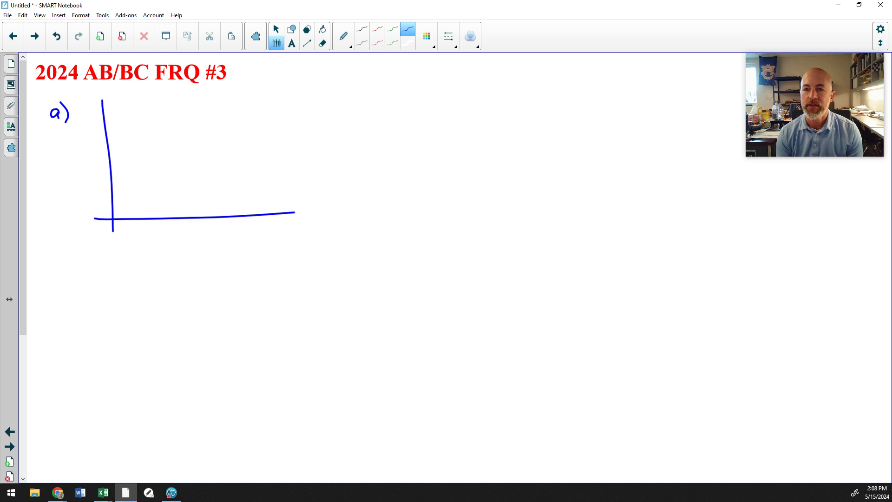
{"action": "mouse_move", "coordinate": [104, 160]}
{"action": "left_mouse_down"}
{"action": "mouse_move", "coordinate": [111, 160]}
{"action": "mouse_move", "coordinate": [93, 163]}
{"action": "mouse_move", "coordinate": [99, 154]}
{"action": "left_mouse_up"}
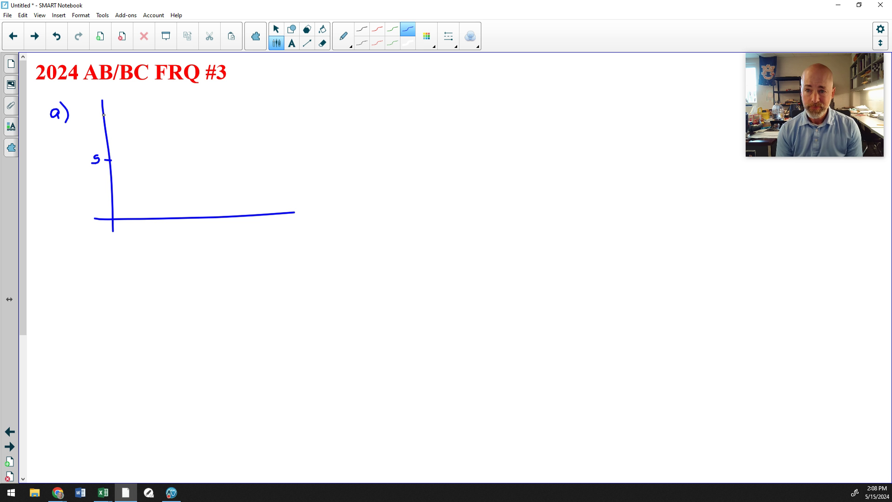
{"action": "left_click_drag", "start_coordinate": [89, 98], "coordinate": [92, 99]}
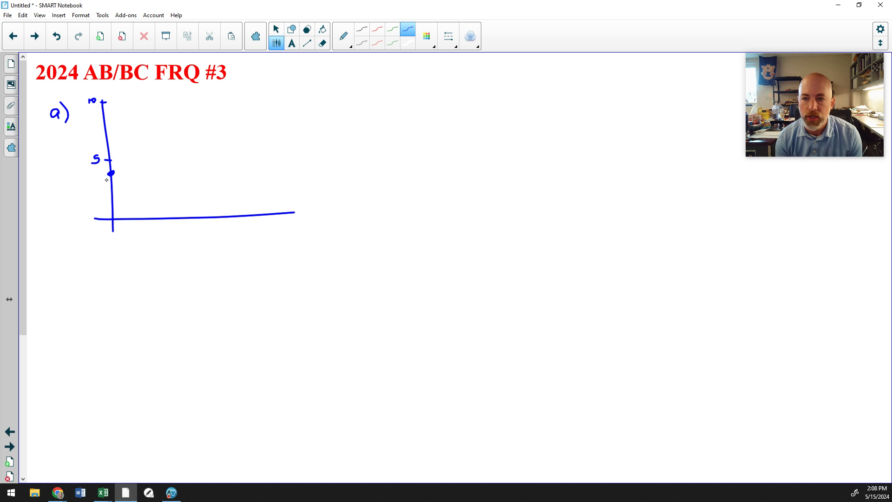
{"action": "left_click_drag", "start_coordinate": [104, 177], "coordinate": [116, 167]}
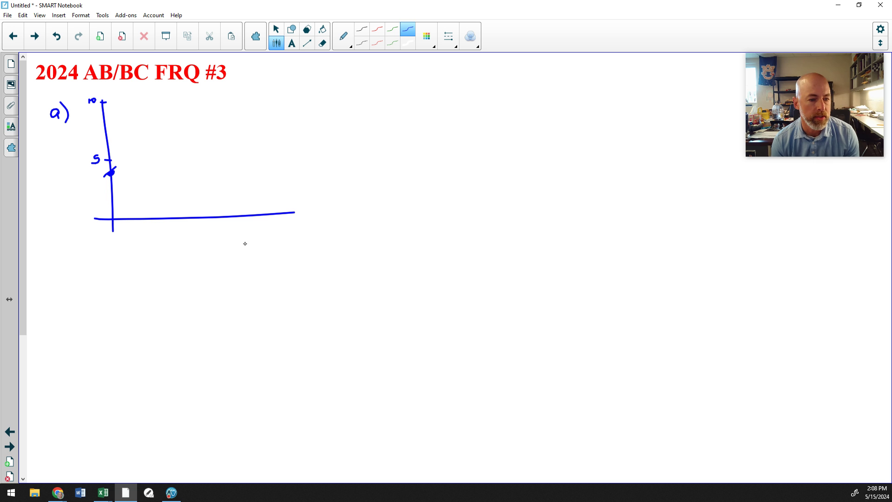
{"action": "left_click_drag", "start_coordinate": [133, 214], "coordinate": [134, 221]}
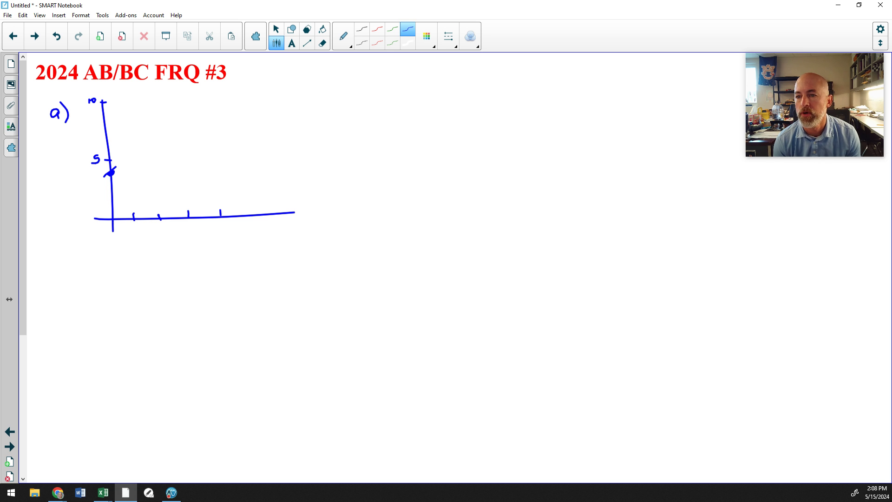
{"action": "left_click_drag", "start_coordinate": [256, 205], "coordinate": [254, 232]}
{"action": "left_click_drag", "start_coordinate": [297, 205], "coordinate": [291, 203]}
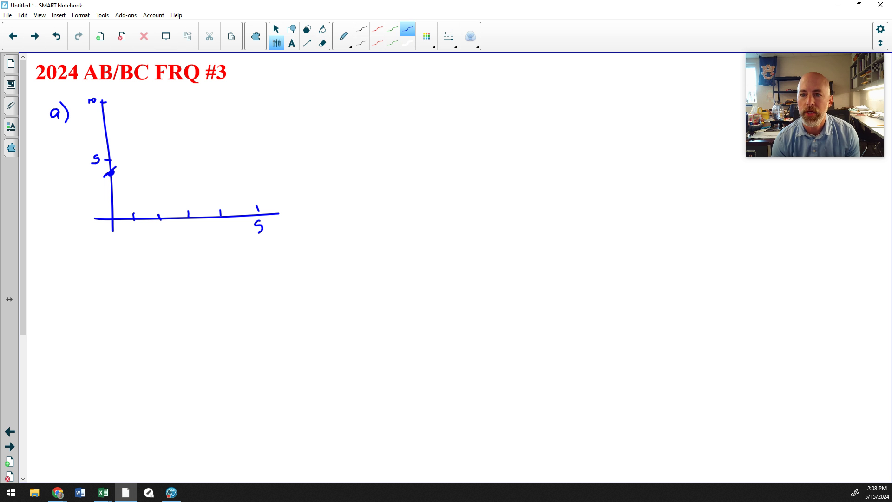
{"action": "mouse_move", "coordinate": [115, 167]}
{"action": "left_mouse_down"}
{"action": "mouse_move", "coordinate": [174, 107]}
{"action": "mouse_move", "coordinate": [213, 113]}
{"action": "mouse_move", "coordinate": [268, 145]}
{"action": "left_mouse_up"}
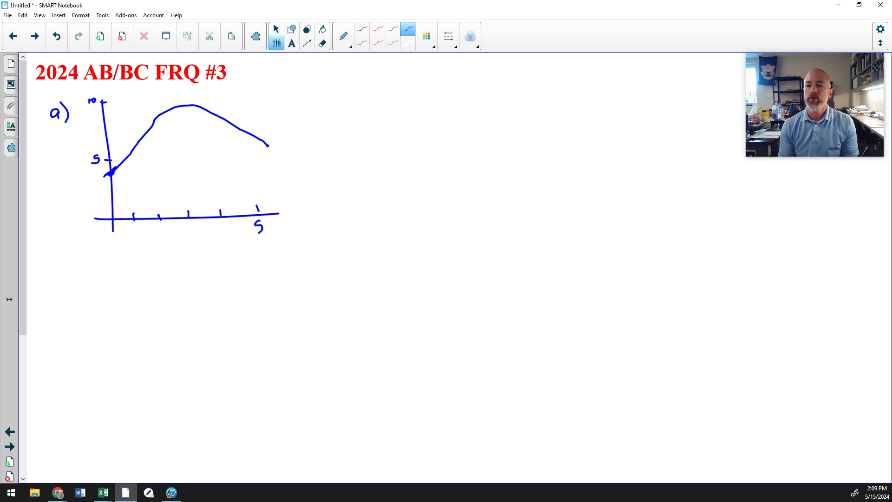
Write 'b) H'(t' below the graph to begin part b)
{"action": "left_click_drag", "start_coordinate": [61, 254], "coordinate": [68, 264]}
{"action": "mouse_move", "coordinate": [62, 253]}
{"action": "left_mouse_down"}
{"action": "mouse_move", "coordinate": [78, 261]}
{"action": "mouse_move", "coordinate": [70, 277]}
{"action": "mouse_move", "coordinate": [103, 271]}
{"action": "left_mouse_up"}
{"action": "left_click_drag", "start_coordinate": [95, 265], "coordinate": [109, 259]}
{"action": "left_click_drag", "start_coordinate": [117, 253], "coordinate": [112, 271]}
{"action": "left_click_drag", "start_coordinate": [124, 258], "coordinate": [124, 271]}
{"action": "left_click_drag", "start_coordinate": [121, 264], "coordinate": [134, 272]}
Finish H'(t) = 0, then erase H'(t) and rewrite it as dH/dt
{"action": "left_click_drag", "start_coordinate": [145, 263], "coordinate": [165, 261]}
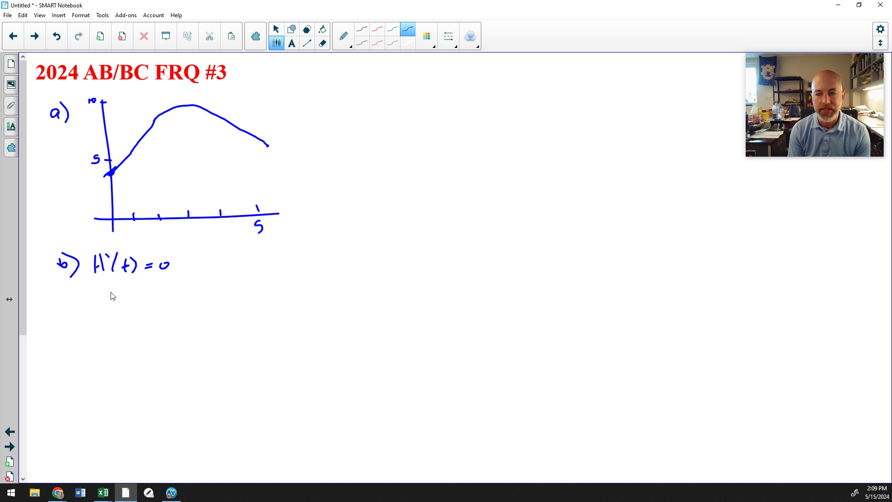
{"action": "mouse_move", "coordinate": [102, 292]}
{"action": "left_mouse_down"}
{"action": "mouse_move", "coordinate": [100, 267]}
{"action": "mouse_move", "coordinate": [130, 268]}
{"action": "mouse_move", "coordinate": [116, 259]}
{"action": "left_mouse_up"}
{"action": "mouse_move", "coordinate": [116, 253]}
{"action": "left_mouse_down"}
{"action": "mouse_move", "coordinate": [122, 264]}
{"action": "mouse_move", "coordinate": [105, 284]}
{"action": "left_mouse_up"}
{"action": "mouse_move", "coordinate": [112, 271]}
{"action": "left_mouse_down"}
{"action": "mouse_move", "coordinate": [111, 285]}
{"action": "mouse_move", "coordinate": [122, 282]}
{"action": "left_mouse_up"}
{"action": "mouse_move", "coordinate": [117, 277]}
{"action": "left_mouse_down"}
{"action": "mouse_move", "coordinate": [125, 276]}
{"action": "mouse_move", "coordinate": [106, 306]}
{"action": "left_mouse_up"}
Write ½(H−1)cos(t/2) = 0 beneath dH/dt = 0
{"action": "left_click_drag", "start_coordinate": [95, 315], "coordinate": [123, 316]}
{"action": "mouse_move", "coordinate": [131, 302]}
{"action": "left_mouse_down"}
{"action": "mouse_move", "coordinate": [133, 315]}
{"action": "mouse_move", "coordinate": [131, 307]}
{"action": "left_mouse_up"}
{"action": "left_click_drag", "start_coordinate": [136, 308], "coordinate": [148, 315]}
{"action": "mouse_move", "coordinate": [151, 297]}
{"action": "left_mouse_down"}
{"action": "mouse_move", "coordinate": [150, 321]}
{"action": "mouse_move", "coordinate": [178, 306]}
{"action": "mouse_move", "coordinate": [199, 315]}
{"action": "left_mouse_up"}
{"action": "left_click_drag", "start_coordinate": [217, 291], "coordinate": [222, 302]}
{"action": "mouse_move", "coordinate": [211, 297]}
{"action": "left_mouse_down"}
{"action": "mouse_move", "coordinate": [223, 295]}
{"action": "mouse_move", "coordinate": [221, 303]}
{"action": "left_mouse_up"}
{"action": "left_click_drag", "start_coordinate": [211, 310], "coordinate": [223, 313]}
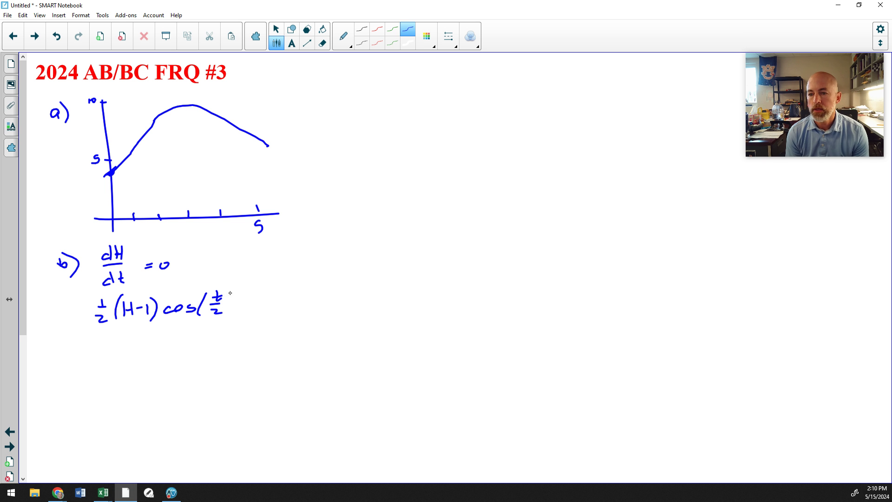
{"action": "mouse_move", "coordinate": [227, 292]}
{"action": "left_mouse_down"}
{"action": "mouse_move", "coordinate": [225, 317]}
{"action": "mouse_move", "coordinate": [258, 301]}
{"action": "left_mouse_up"}
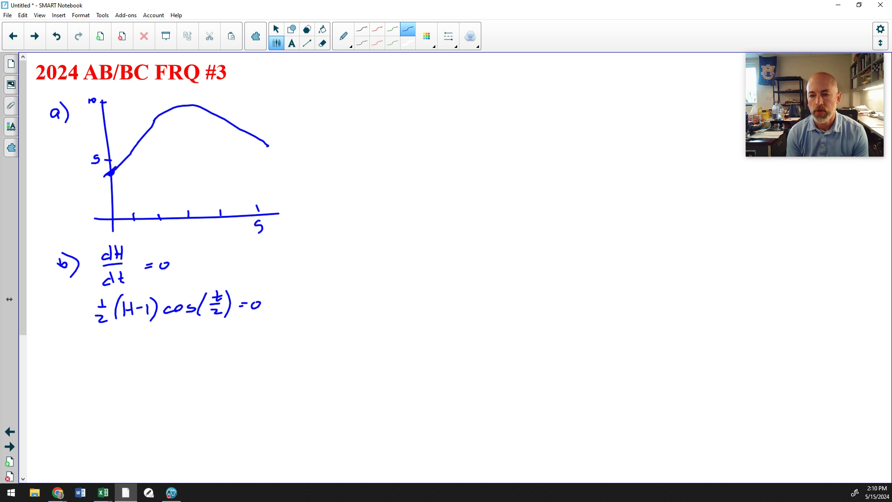
Write the solution H = 1 on the next line
{"action": "left_click_drag", "start_coordinate": [91, 345], "coordinate": [92, 363]}
{"action": "left_click_drag", "start_coordinate": [101, 342], "coordinate": [103, 361]}
{"action": "left_click_drag", "start_coordinate": [95, 352], "coordinate": [118, 350]}
{"action": "left_click_drag", "start_coordinate": [110, 355], "coordinate": [123, 357]}
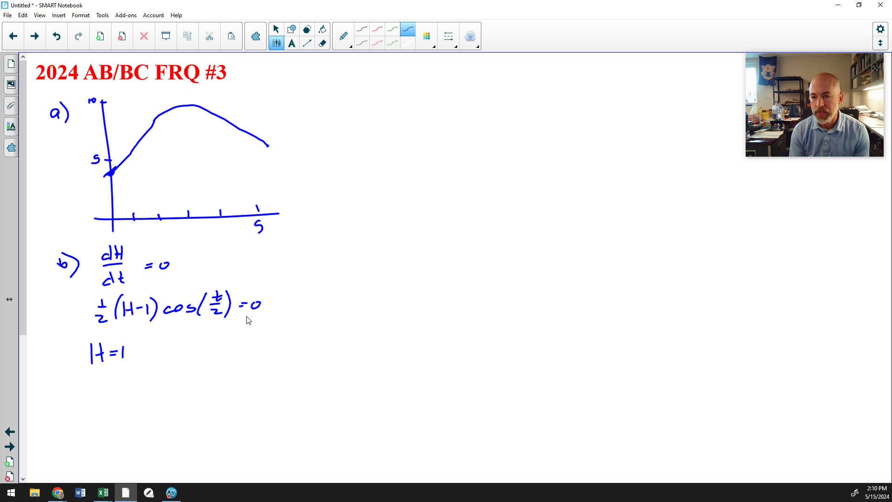
Beside H = 1, list the solutions t/2 = π/2, 3π/2, 5π/2
{"action": "mouse_move", "coordinate": [177, 337]}
{"action": "left_mouse_down"}
{"action": "mouse_move", "coordinate": [184, 364]}
{"action": "mouse_move", "coordinate": [195, 345]}
{"action": "mouse_move", "coordinate": [206, 339]}
{"action": "mouse_move", "coordinate": [209, 347]}
{"action": "left_mouse_up"}
{"action": "left_click_drag", "start_coordinate": [216, 339], "coordinate": [224, 360]}
{"action": "left_click_drag", "start_coordinate": [231, 358], "coordinate": [241, 345]}
{"action": "mouse_move", "coordinate": [250, 338]}
{"action": "left_mouse_down"}
{"action": "mouse_move", "coordinate": [259, 337]}
{"action": "mouse_move", "coordinate": [257, 346]}
{"action": "left_mouse_up"}
{"action": "mouse_move", "coordinate": [241, 349]}
{"action": "left_mouse_down"}
{"action": "mouse_move", "coordinate": [255, 348]}
{"action": "mouse_move", "coordinate": [255, 360]}
{"action": "left_mouse_up"}
{"action": "left_click_drag", "start_coordinate": [263, 361], "coordinate": [262, 366]}
{"action": "mouse_move", "coordinate": [278, 335]}
{"action": "left_mouse_down"}
{"action": "mouse_move", "coordinate": [273, 345]}
{"action": "mouse_move", "coordinate": [290, 338]}
{"action": "mouse_move", "coordinate": [283, 344]}
{"action": "left_mouse_up"}
{"action": "left_click_drag", "start_coordinate": [288, 339], "coordinate": [288, 344]}
{"action": "mouse_move", "coordinate": [275, 348]}
{"action": "left_mouse_down"}
{"action": "mouse_move", "coordinate": [284, 347]}
{"action": "mouse_move", "coordinate": [287, 359]}
{"action": "left_mouse_up"}
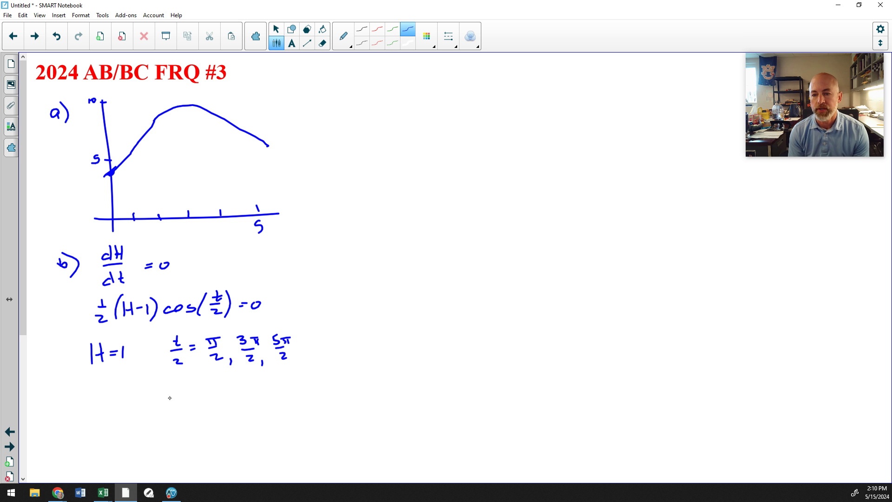
Write t = π, 3π on the line below
{"action": "left_click_drag", "start_coordinate": [173, 388], "coordinate": [179, 394]}
{"action": "left_click_drag", "start_coordinate": [186, 391], "coordinate": [191, 390]}
{"action": "mouse_move", "coordinate": [187, 395]}
{"action": "left_mouse_down"}
{"action": "mouse_move", "coordinate": [215, 387]}
{"action": "mouse_move", "coordinate": [205, 397]}
{"action": "left_mouse_up"}
{"action": "left_click_drag", "start_coordinate": [210, 390], "coordinate": [211, 397]}
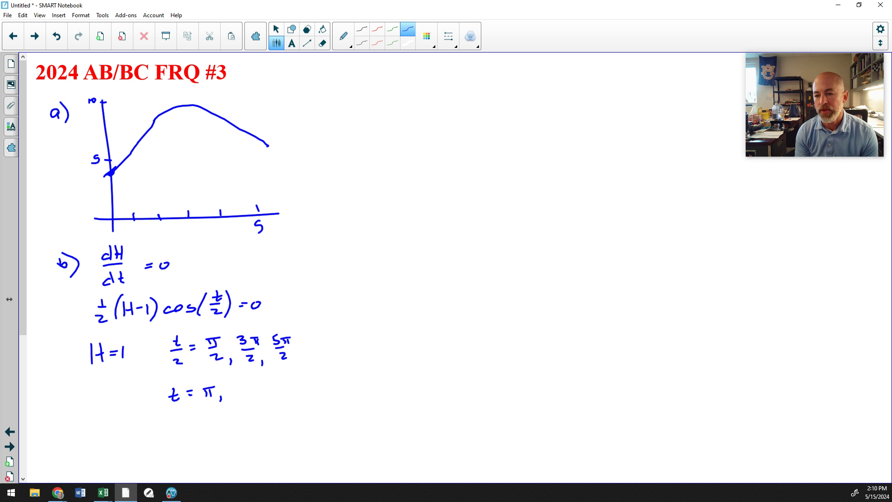
{"action": "mouse_move", "coordinate": [232, 388]}
{"action": "left_mouse_down"}
{"action": "mouse_move", "coordinate": [236, 398]}
{"action": "mouse_move", "coordinate": [253, 390]}
{"action": "mouse_move", "coordinate": [247, 399]}
{"action": "left_mouse_up"}
{"action": "mouse_move", "coordinate": [251, 393]}
{"action": "left_mouse_down"}
{"action": "mouse_move", "coordinate": [253, 399]}
{"action": "mouse_move", "coordinate": [259, 378]}
{"action": "left_mouse_up"}
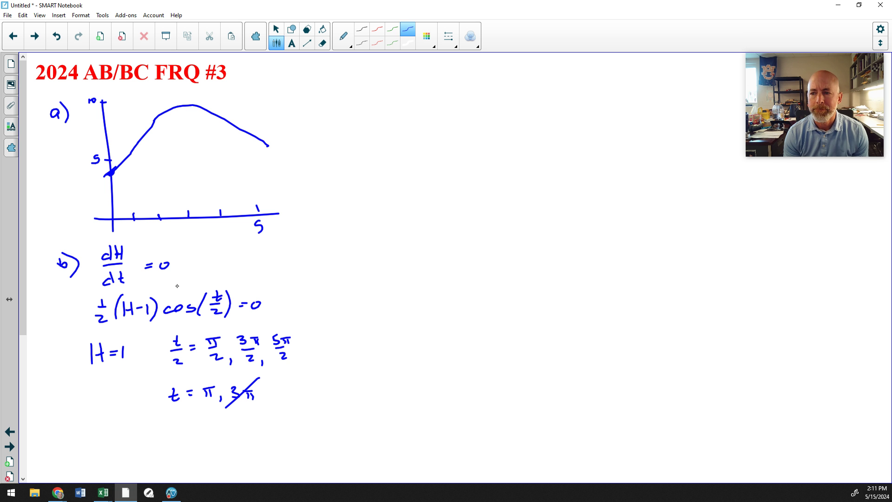
Handwrite d²H/dt² to the right of the dH/dt work in part b)
{"action": "mouse_move", "coordinate": [365, 252]}
{"action": "left_mouse_down"}
{"action": "mouse_move", "coordinate": [368, 260]}
{"action": "mouse_move", "coordinate": [380, 247]}
{"action": "mouse_move", "coordinate": [384, 259]}
{"action": "left_mouse_up"}
{"action": "left_click", "coordinate": [383, 246]}
{"action": "left_click_drag", "start_coordinate": [384, 251], "coordinate": [393, 251]}
{"action": "left_click_drag", "start_coordinate": [393, 245], "coordinate": [371, 285]}
{"action": "mouse_move", "coordinate": [383, 273]}
{"action": "left_mouse_down"}
{"action": "mouse_move", "coordinate": [382, 284]}
{"action": "mouse_move", "coordinate": [398, 271]}
{"action": "left_mouse_up"}
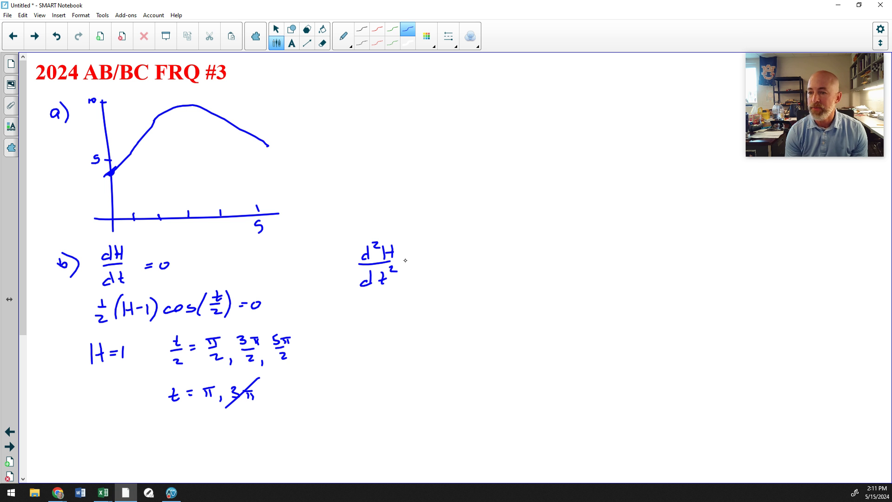
Write the first product-rule term: = ½(dH/dt)cos(t/2) +
{"action": "mouse_move", "coordinate": [403, 263]}
{"action": "left_mouse_down"}
{"action": "mouse_move", "coordinate": [425, 259]}
{"action": "mouse_move", "coordinate": [438, 277]}
{"action": "mouse_move", "coordinate": [451, 255]}
{"action": "mouse_move", "coordinate": [465, 258]}
{"action": "left_mouse_up"}
{"action": "mouse_move", "coordinate": [453, 273]}
{"action": "left_mouse_down"}
{"action": "mouse_move", "coordinate": [445, 279]}
{"action": "mouse_move", "coordinate": [453, 279]}
{"action": "left_mouse_up"}
{"action": "left_click_drag", "start_coordinate": [463, 266], "coordinate": [463, 278]}
{"action": "mouse_move", "coordinate": [459, 271]}
{"action": "left_mouse_down"}
{"action": "mouse_move", "coordinate": [478, 279]}
{"action": "mouse_move", "coordinate": [503, 259]}
{"action": "mouse_move", "coordinate": [510, 266]}
{"action": "left_mouse_up"}
{"action": "left_click_drag", "start_coordinate": [534, 242], "coordinate": [525, 269]}
{"action": "mouse_move", "coordinate": [545, 244]}
{"action": "left_mouse_down"}
{"action": "mouse_move", "coordinate": [543, 267]}
{"action": "mouse_move", "coordinate": [553, 275]}
{"action": "mouse_move", "coordinate": [573, 263]}
{"action": "left_mouse_up"}
{"action": "left_click_drag", "start_coordinate": [572, 261], "coordinate": [599, 258]}
Write the second term ½(H−1)(−sin(t/2))(½)
{"action": "mouse_move", "coordinate": [590, 263]}
{"action": "left_mouse_down"}
{"action": "mouse_move", "coordinate": [599, 269]}
{"action": "mouse_move", "coordinate": [606, 254]}
{"action": "mouse_move", "coordinate": [606, 268]}
{"action": "mouse_move", "coordinate": [620, 265]}
{"action": "left_mouse_up"}
{"action": "mouse_move", "coordinate": [614, 259]}
{"action": "left_mouse_down"}
{"action": "mouse_move", "coordinate": [633, 262]}
{"action": "mouse_move", "coordinate": [623, 259]}
{"action": "mouse_move", "coordinate": [620, 268]}
{"action": "left_mouse_up"}
{"action": "left_click_drag", "start_coordinate": [628, 260], "coordinate": [640, 265]}
{"action": "mouse_move", "coordinate": [645, 247]}
{"action": "left_mouse_down"}
{"action": "mouse_move", "coordinate": [653, 279]}
{"action": "mouse_move", "coordinate": [668, 262]}
{"action": "left_mouse_up"}
{"action": "left_click_drag", "start_coordinate": [679, 257], "coordinate": [672, 266]}
{"action": "mouse_move", "coordinate": [686, 259]}
{"action": "left_mouse_down"}
{"action": "mouse_move", "coordinate": [709, 268]}
{"action": "mouse_move", "coordinate": [729, 247]}
{"action": "left_mouse_up"}
{"action": "left_click_drag", "start_coordinate": [720, 253], "coordinate": [737, 264]}
{"action": "mouse_move", "coordinate": [739, 242]}
{"action": "left_mouse_down"}
{"action": "mouse_move", "coordinate": [741, 268]}
{"action": "mouse_move", "coordinate": [756, 250]}
{"action": "mouse_move", "coordinate": [753, 268]}
{"action": "mouse_move", "coordinate": [770, 257]}
{"action": "left_mouse_up"}
{"action": "left_click_drag", "start_coordinate": [761, 260], "coordinate": [770, 266]}
{"action": "left_click_drag", "start_coordinate": [776, 239], "coordinate": [776, 276]}
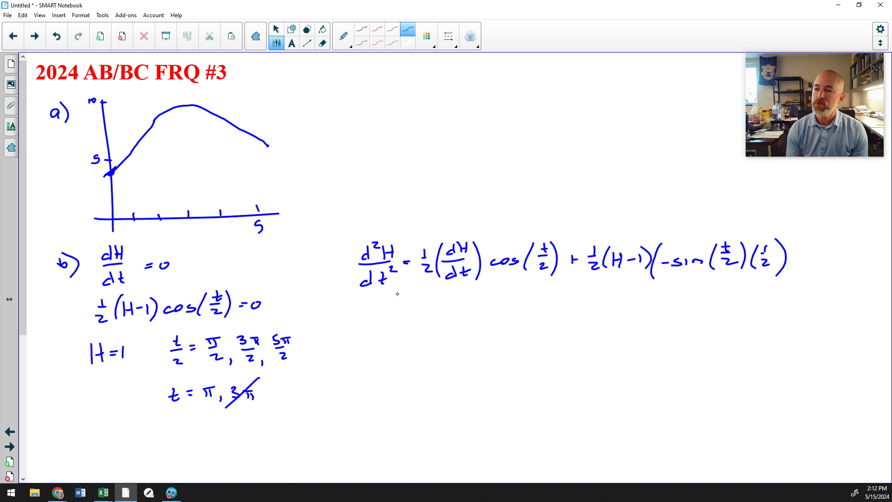
Write d²H/dt² evaluated at t = π on a new line and bracket the first term
{"action": "left_click_drag", "start_coordinate": [370, 308], "coordinate": [368, 319]}
{"action": "mouse_move", "coordinate": [369, 301]}
{"action": "left_mouse_down"}
{"action": "mouse_move", "coordinate": [369, 319]}
{"action": "mouse_move", "coordinate": [384, 305]}
{"action": "mouse_move", "coordinate": [383, 320]}
{"action": "left_mouse_up"}
{"action": "mouse_move", "coordinate": [391, 299]}
{"action": "left_mouse_down"}
{"action": "mouse_move", "coordinate": [391, 320]}
{"action": "mouse_move", "coordinate": [396, 310]}
{"action": "left_mouse_up"}
{"action": "mouse_move", "coordinate": [361, 325]}
{"action": "left_mouse_down"}
{"action": "mouse_move", "coordinate": [396, 324]}
{"action": "mouse_move", "coordinate": [374, 346]}
{"action": "left_mouse_up"}
{"action": "mouse_move", "coordinate": [379, 333]}
{"action": "left_mouse_down"}
{"action": "mouse_move", "coordinate": [379, 348]}
{"action": "mouse_move", "coordinate": [386, 346]}
{"action": "left_mouse_up"}
{"action": "left_click_drag", "start_coordinate": [383, 338], "coordinate": [401, 337]}
{"action": "mouse_move", "coordinate": [400, 295]}
{"action": "left_mouse_down"}
{"action": "mouse_move", "coordinate": [410, 350]}
{"action": "mouse_move", "coordinate": [422, 347]}
{"action": "left_mouse_up"}
{"action": "mouse_move", "coordinate": [420, 343]}
{"action": "left_mouse_down"}
{"action": "mouse_move", "coordinate": [419, 355]}
{"action": "mouse_move", "coordinate": [430, 344]}
{"action": "left_mouse_up"}
{"action": "left_click_drag", "start_coordinate": [424, 349], "coordinate": [447, 343]}
{"action": "left_click_drag", "start_coordinate": [438, 345], "coordinate": [444, 355]}
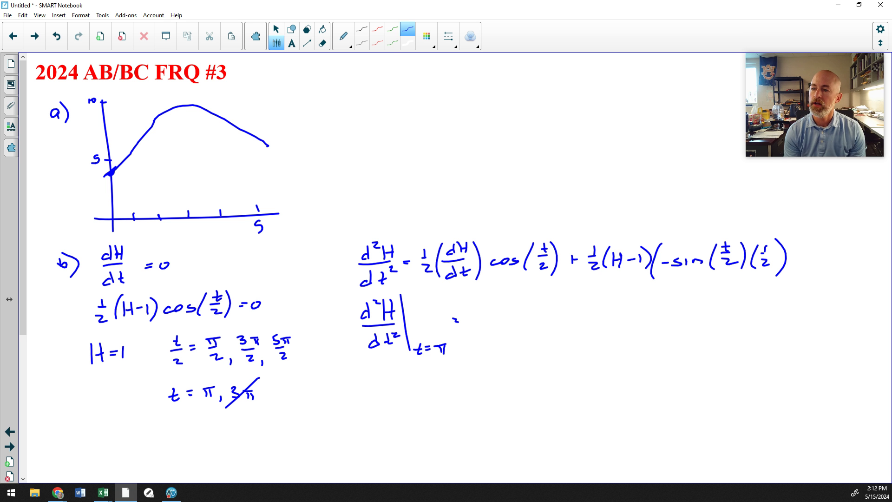
{"action": "mouse_move", "coordinate": [415, 246]}
{"action": "left_mouse_down"}
{"action": "mouse_move", "coordinate": [504, 225]}
{"action": "mouse_move", "coordinate": [567, 233]}
{"action": "left_mouse_up"}
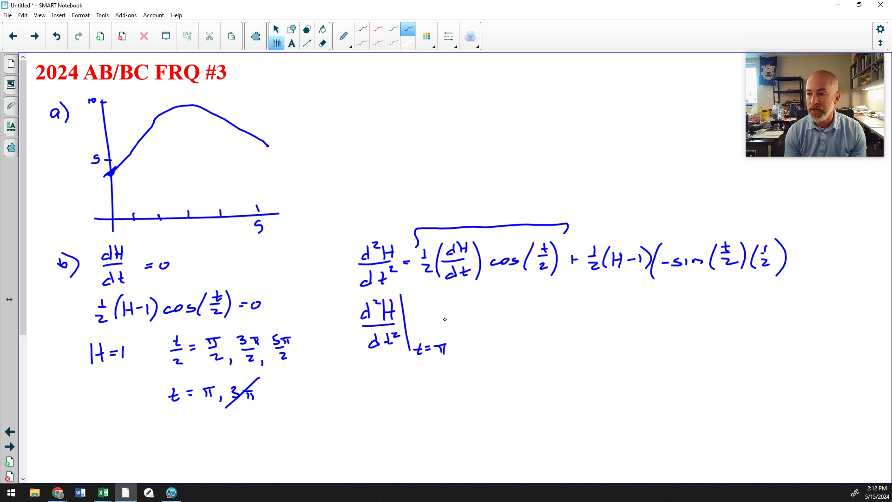
Begin the evaluated value as 0 + ½(
{"action": "mouse_move", "coordinate": [498, 317]}
{"action": "left_mouse_down"}
{"action": "mouse_move", "coordinate": [489, 329]}
{"action": "mouse_move", "coordinate": [499, 317]}
{"action": "mouse_move", "coordinate": [544, 320]}
{"action": "left_mouse_up"}
{"action": "mouse_move", "coordinate": [538, 317]}
{"action": "left_mouse_down"}
{"action": "mouse_move", "coordinate": [538, 325]}
{"action": "mouse_move", "coordinate": [564, 319]}
{"action": "left_mouse_up"}
{"action": "mouse_move", "coordinate": [559, 320]}
{"action": "left_mouse_down"}
{"action": "mouse_move", "coordinate": [570, 318]}
{"action": "mouse_move", "coordinate": [570, 331]}
{"action": "left_mouse_up"}
{"action": "left_click_drag", "start_coordinate": [589, 302], "coordinate": [586, 336]}
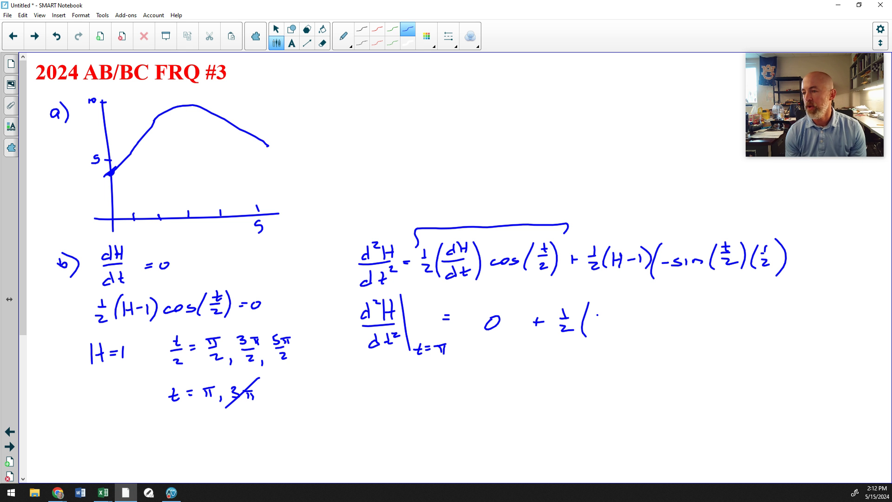
Complete the evaluation as ½(H−1)(−sin(π/2))(½), noting H−1 is positive
{"action": "left_click_drag", "start_coordinate": [598, 315], "coordinate": [597, 328]}
{"action": "mouse_move", "coordinate": [602, 317]}
{"action": "left_mouse_down"}
{"action": "mouse_move", "coordinate": [604, 327]}
{"action": "mouse_move", "coordinate": [622, 326]}
{"action": "left_mouse_up"}
{"action": "left_click_drag", "start_coordinate": [627, 309], "coordinate": [628, 333]}
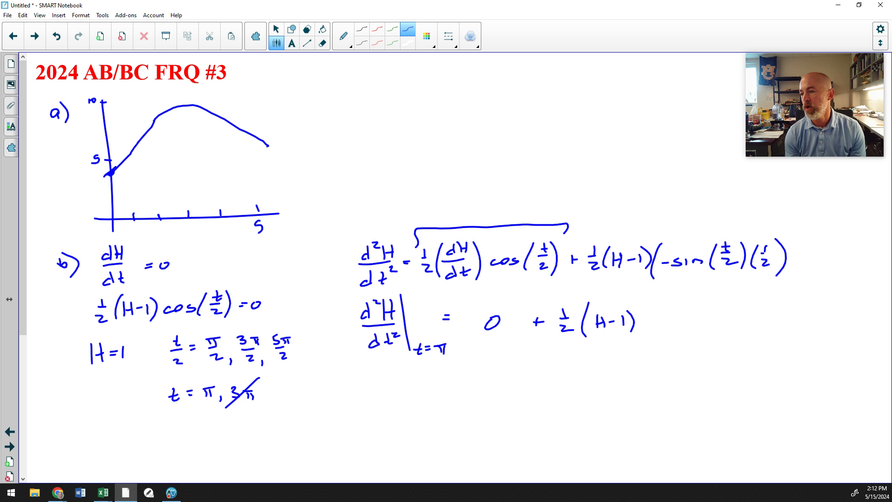
{"action": "mouse_move", "coordinate": [598, 298]}
{"action": "left_mouse_down"}
{"action": "mouse_move", "coordinate": [641, 332]}
{"action": "mouse_move", "coordinate": [660, 321]}
{"action": "left_mouse_up"}
{"action": "left_click", "coordinate": [621, 303]}
{"action": "left_click_drag", "start_coordinate": [673, 316], "coordinate": [665, 325]}
{"action": "mouse_move", "coordinate": [678, 317]}
{"action": "left_mouse_down"}
{"action": "mouse_move", "coordinate": [707, 330]}
{"action": "mouse_move", "coordinate": [727, 305]}
{"action": "mouse_move", "coordinate": [719, 316]}
{"action": "left_mouse_up"}
{"action": "left_click_drag", "start_coordinate": [724, 307], "coordinate": [726, 316]}
{"action": "left_click_drag", "start_coordinate": [717, 321], "coordinate": [732, 325]}
{"action": "mouse_move", "coordinate": [737, 302]}
{"action": "left_mouse_down"}
{"action": "mouse_move", "coordinate": [739, 328]}
{"action": "mouse_move", "coordinate": [771, 317]}
{"action": "left_mouse_up"}
{"action": "left_click_drag", "start_coordinate": [764, 321], "coordinate": [775, 328]}
{"action": "left_click_drag", "start_coordinate": [776, 297], "coordinate": [780, 330]}
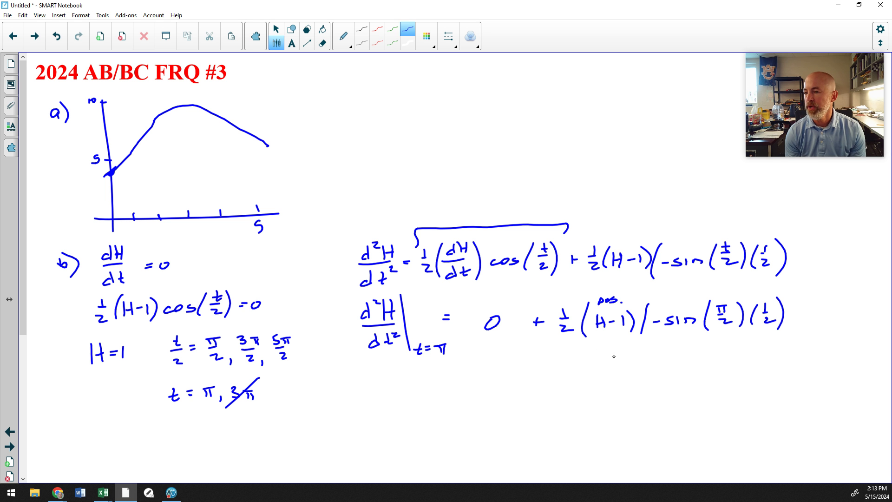
Simplify on the line below to ½(H−1)(−½)
{"action": "left_click_drag", "start_coordinate": [552, 364], "coordinate": [556, 376]}
{"action": "left_click_drag", "start_coordinate": [548, 378], "coordinate": [557, 384]}
{"action": "mouse_move", "coordinate": [579, 359]}
{"action": "left_mouse_down"}
{"action": "mouse_move", "coordinate": [571, 384]}
{"action": "mouse_move", "coordinate": [615, 379]}
{"action": "left_mouse_up"}
{"action": "left_click_drag", "start_coordinate": [621, 360], "coordinate": [623, 381]}
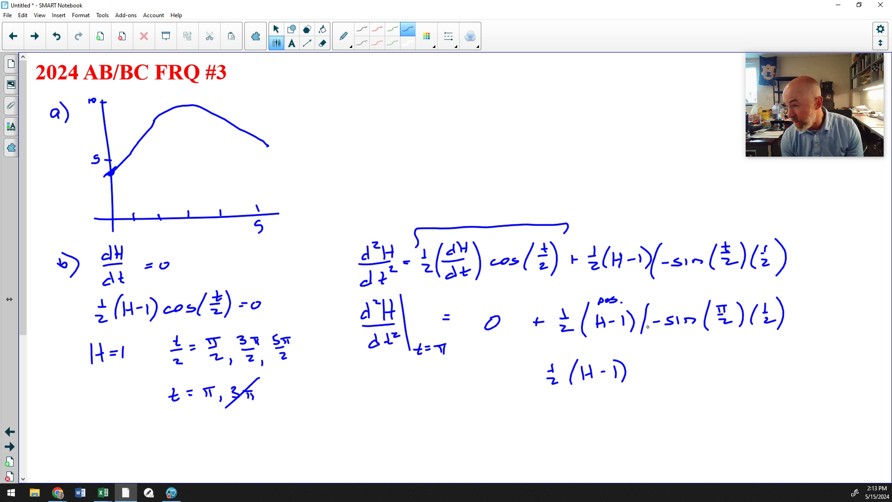
{"action": "left_click_drag", "start_coordinate": [642, 356], "coordinate": [636, 377]}
{"action": "left_click_drag", "start_coordinate": [643, 362], "coordinate": [661, 369]}
{"action": "left_click_drag", "start_coordinate": [652, 373], "coordinate": [662, 378]}
{"action": "mouse_move", "coordinate": [668, 354]}
{"action": "left_mouse_down"}
{"action": "mouse_move", "coordinate": [669, 383]}
{"action": "mouse_move", "coordinate": [725, 363]}
{"action": "left_mouse_up"}
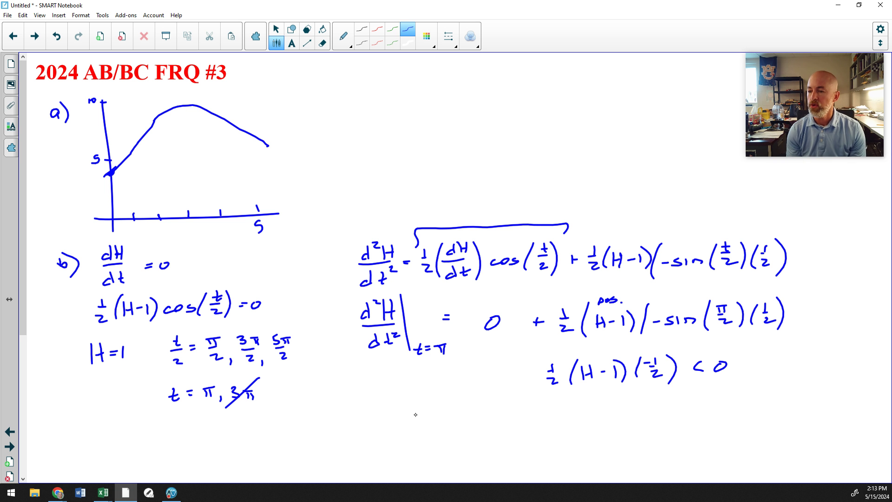
Begin the conclusion: ∴ t = π is the location of
{"action": "left_click_drag", "start_coordinate": [449, 411], "coordinate": [455, 413]}
{"action": "left_click_drag", "start_coordinate": [461, 411], "coordinate": [467, 410]}
{"action": "mouse_move", "coordinate": [461, 415]}
{"action": "left_mouse_down"}
{"action": "mouse_move", "coordinate": [489, 409]}
{"action": "mouse_move", "coordinate": [478, 416]}
{"action": "left_mouse_up"}
{"action": "mouse_move", "coordinate": [486, 411]}
{"action": "left_mouse_down"}
{"action": "mouse_move", "coordinate": [556, 417]}
{"action": "mouse_move", "coordinate": [562, 407]}
{"action": "left_mouse_up"}
{"action": "mouse_move", "coordinate": [563, 403]}
{"action": "left_mouse_down"}
{"action": "mouse_move", "coordinate": [574, 415]}
{"action": "mouse_move", "coordinate": [602, 414]}
{"action": "left_mouse_up"}
{"action": "left_click_drag", "start_coordinate": [607, 408], "coordinate": [614, 414]}
{"action": "mouse_move", "coordinate": [632, 407]}
{"action": "left_mouse_down"}
{"action": "mouse_move", "coordinate": [624, 410]}
{"action": "mouse_move", "coordinate": [630, 415]}
{"action": "left_mouse_up"}
{"action": "left_click_drag", "start_coordinate": [640, 400], "coordinate": [639, 412]}
{"action": "left_click_drag", "start_coordinate": [637, 407], "coordinate": [763, 410]}
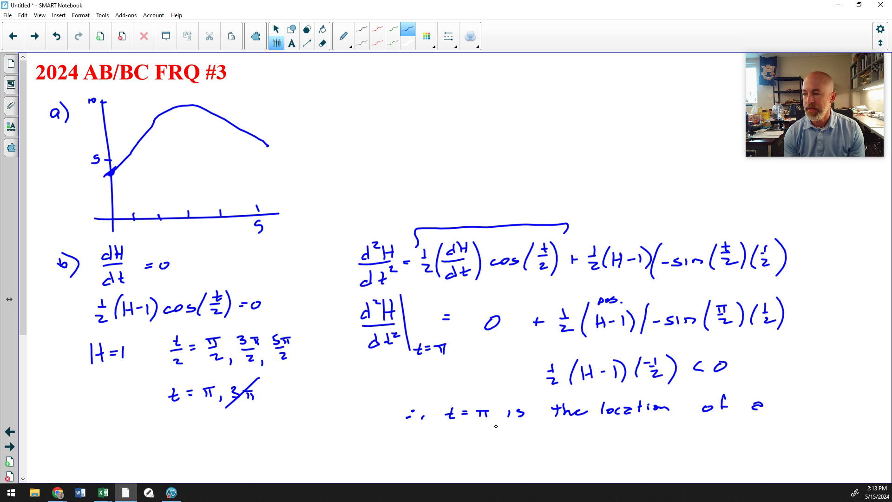
{"action": "left_click_drag", "start_coordinate": [828, 371], "coordinate": [863, 369]}
Continue with 'local max because @ t=π' on the next line
{"action": "left_click_drag", "start_coordinate": [447, 426], "coordinate": [448, 443]}
{"action": "left_click_drag", "start_coordinate": [458, 436], "coordinate": [461, 435]}
{"action": "mouse_move", "coordinate": [473, 434]}
{"action": "left_mouse_down"}
{"action": "mouse_move", "coordinate": [470, 441]}
{"action": "mouse_move", "coordinate": [637, 437]}
{"action": "left_mouse_up"}
{"action": "left_click_drag", "start_coordinate": [640, 435], "coordinate": [726, 436]}
{"action": "left_click_drag", "start_coordinate": [720, 431], "coordinate": [746, 429]}
{"action": "left_click_drag", "start_coordinate": [738, 434], "coordinate": [747, 434]}
{"action": "mouse_move", "coordinate": [749, 429]}
{"action": "left_mouse_down"}
{"action": "mouse_move", "coordinate": [759, 428]}
{"action": "mouse_move", "coordinate": [749, 436]}
{"action": "left_mouse_up"}
{"action": "left_click_drag", "start_coordinate": [756, 428], "coordinate": [759, 435]}
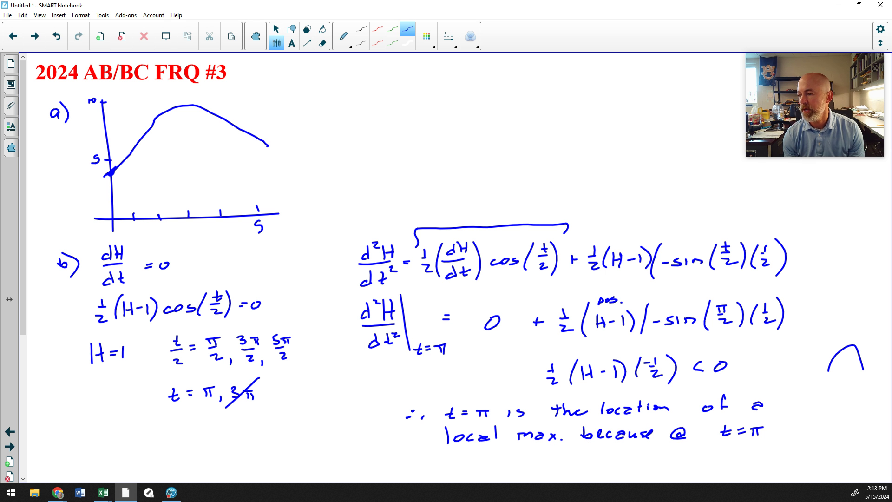
Write dH/dt = 0 under the local max sentence
{"action": "scroll", "coordinate": [441, 253], "scroll_direction": "down", "scroll_amount": 2}
{"action": "scroll", "coordinate": [442, 253], "scroll_direction": "down", "scroll_amount": 2}
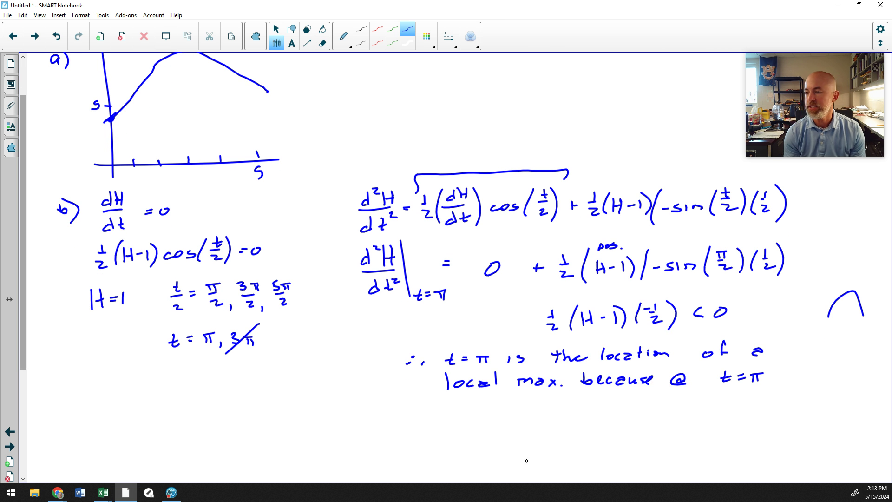
{"action": "mouse_move", "coordinate": [470, 408]}
{"action": "left_mouse_down"}
{"action": "mouse_move", "coordinate": [464, 412]}
{"action": "mouse_move", "coordinate": [475, 399]}
{"action": "mouse_move", "coordinate": [478, 411]}
{"action": "left_mouse_up"}
{"action": "mouse_move", "coordinate": [487, 398]}
{"action": "left_mouse_down"}
{"action": "mouse_move", "coordinate": [489, 413]}
{"action": "mouse_move", "coordinate": [491, 406]}
{"action": "left_mouse_up"}
{"action": "mouse_move", "coordinate": [461, 418]}
{"action": "left_mouse_down"}
{"action": "mouse_move", "coordinate": [491, 416]}
{"action": "mouse_move", "coordinate": [466, 438]}
{"action": "mouse_move", "coordinate": [475, 439]}
{"action": "left_mouse_up"}
{"action": "mouse_move", "coordinate": [487, 425]}
{"action": "left_mouse_down"}
{"action": "mouse_move", "coordinate": [488, 438]}
{"action": "mouse_move", "coordinate": [512, 418]}
{"action": "left_mouse_up"}
{"action": "left_click_drag", "start_coordinate": [505, 423], "coordinate": [513, 422]}
{"action": "mouse_move", "coordinate": [523, 416]}
{"action": "left_mouse_down"}
{"action": "mouse_move", "coordinate": [572, 418]}
{"action": "mouse_move", "coordinate": [614, 404]}
{"action": "left_mouse_up"}
Add & d²H/dt² < 0 to finish the justification
{"action": "mouse_move", "coordinate": [621, 399]}
{"action": "left_mouse_down"}
{"action": "mouse_move", "coordinate": [620, 412]}
{"action": "mouse_move", "coordinate": [630, 411]}
{"action": "left_mouse_up"}
{"action": "mouse_move", "coordinate": [623, 406]}
{"action": "left_mouse_down"}
{"action": "mouse_move", "coordinate": [633, 405]}
{"action": "mouse_move", "coordinate": [632, 416]}
{"action": "left_mouse_up"}
{"action": "mouse_move", "coordinate": [610, 432]}
{"action": "left_mouse_down"}
{"action": "mouse_move", "coordinate": [611, 424]}
{"action": "mouse_move", "coordinate": [622, 437]}
{"action": "left_mouse_up"}
{"action": "left_click_drag", "start_coordinate": [616, 430], "coordinate": [675, 413]}
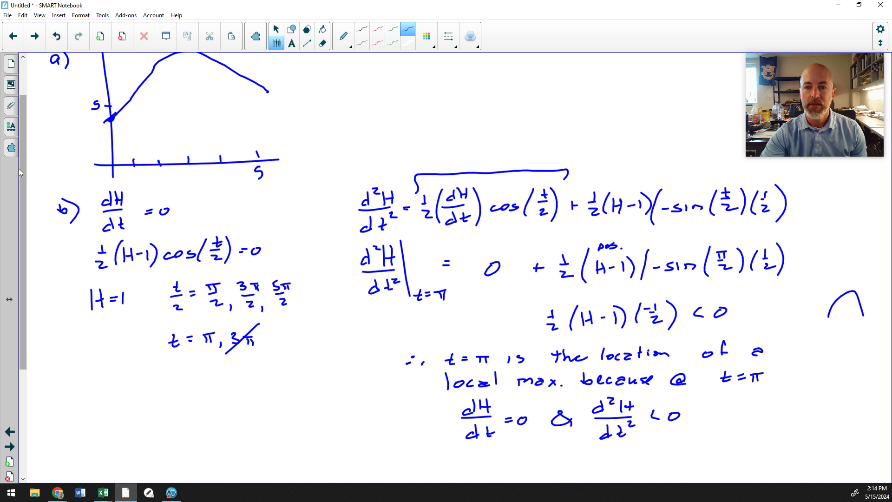
{"action": "left_click_drag", "start_coordinate": [23, 180], "coordinate": [16, 285]}
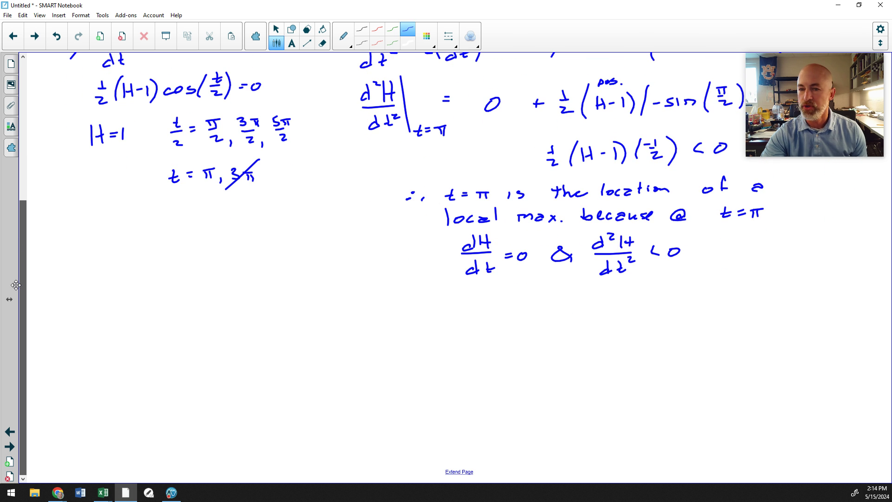
Extend the page for blank space below the work and label part c)
{"action": "left_click", "coordinate": [456, 472]}
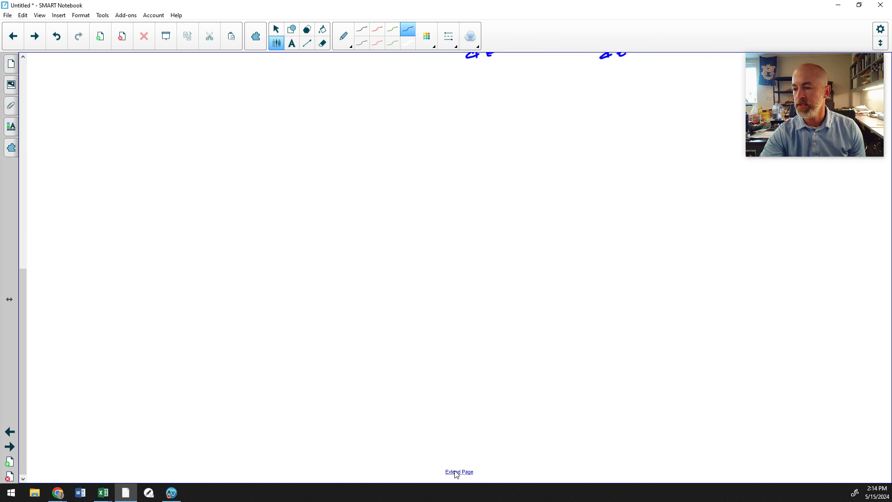
{"action": "left_click_drag", "start_coordinate": [21, 279], "coordinate": [26, 247]}
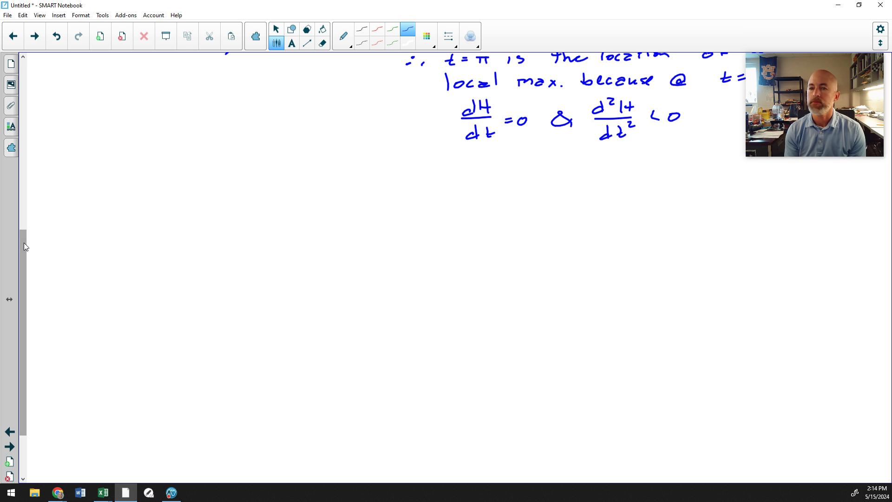
{"action": "left_click_drag", "start_coordinate": [73, 176], "coordinate": [79, 191]}
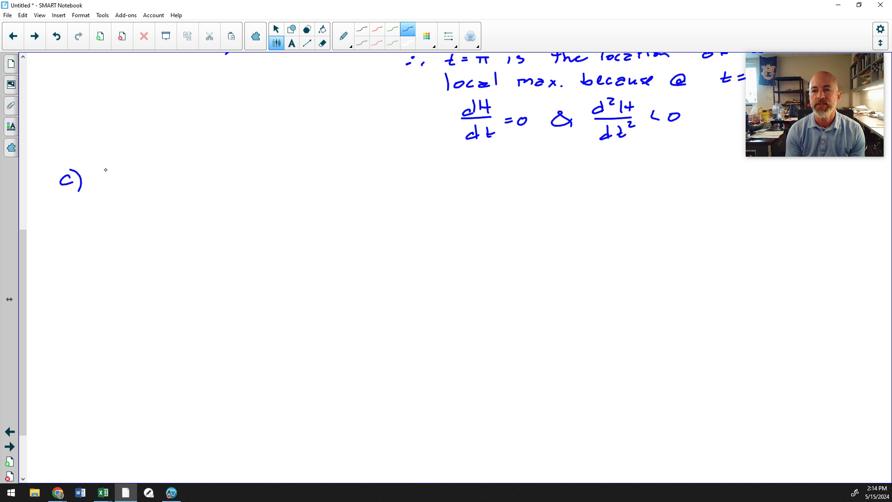
Handwrite dH/dt = ½(H−1)cos to begin the differential equation
{"action": "left_click_drag", "start_coordinate": [116, 168], "coordinate": [122, 173]}
{"action": "mouse_move", "coordinate": [131, 156]}
{"action": "left_mouse_down"}
{"action": "mouse_move", "coordinate": [131, 174]}
{"action": "mouse_move", "coordinate": [131, 165]}
{"action": "left_mouse_up"}
{"action": "mouse_move", "coordinate": [98, 180]}
{"action": "left_mouse_down"}
{"action": "mouse_move", "coordinate": [136, 176]}
{"action": "mouse_move", "coordinate": [110, 203]}
{"action": "mouse_move", "coordinate": [118, 200]}
{"action": "left_mouse_up"}
{"action": "mouse_move", "coordinate": [127, 188]}
{"action": "left_mouse_down"}
{"action": "mouse_move", "coordinate": [130, 200]}
{"action": "mouse_move", "coordinate": [154, 175]}
{"action": "left_mouse_up"}
{"action": "left_click_drag", "start_coordinate": [150, 179], "coordinate": [177, 174]}
{"action": "left_click_drag", "start_coordinate": [171, 182], "coordinate": [182, 189]}
{"action": "mouse_move", "coordinate": [200, 159]}
{"action": "left_mouse_down"}
{"action": "mouse_move", "coordinate": [194, 187]}
{"action": "mouse_move", "coordinate": [203, 186]}
{"action": "left_mouse_up"}
{"action": "left_click_drag", "start_coordinate": [209, 173], "coordinate": [212, 180]}
{"action": "left_click_drag", "start_coordinate": [216, 181], "coordinate": [230, 185]}
{"action": "mouse_move", "coordinate": [232, 163]}
{"action": "left_mouse_down"}
{"action": "mouse_move", "coordinate": [234, 194]}
{"action": "mouse_move", "coordinate": [267, 181]}
{"action": "mouse_move", "coordinate": [292, 188]}
{"action": "left_mouse_up"}
{"action": "left_click_drag", "start_coordinate": [310, 171], "coordinate": [311, 171]}
{"action": "left_click_drag", "start_coordinate": [316, 164], "coordinate": [321, 187]}
Finish cos(t/2), then write dH/(H−1) on a new line, erasing a mistaken dt
{"action": "left_click_drag", "start_coordinate": [325, 157], "coordinate": [328, 189]}
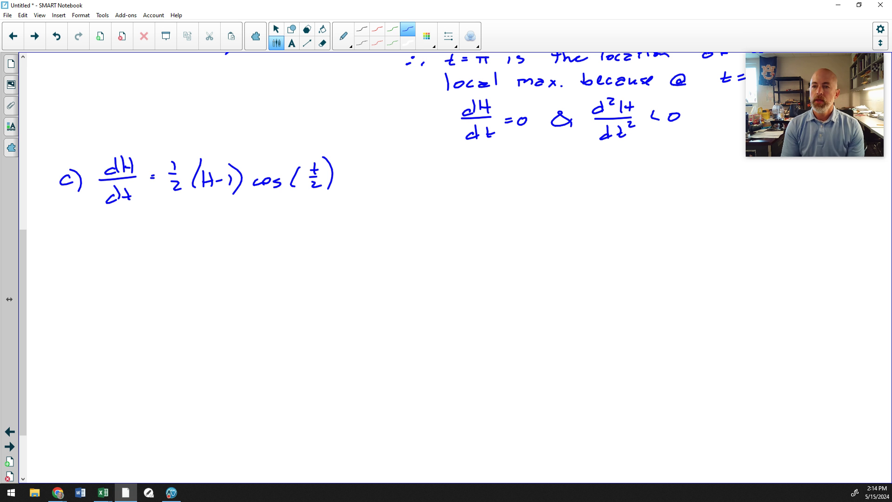
{"action": "left_click_drag", "start_coordinate": [111, 229], "coordinate": [117, 236]}
{"action": "mouse_move", "coordinate": [124, 219]}
{"action": "left_mouse_down"}
{"action": "mouse_move", "coordinate": [124, 240]}
{"action": "mouse_move", "coordinate": [124, 228]}
{"action": "left_mouse_up"}
{"action": "mouse_move", "coordinate": [99, 245]}
{"action": "left_mouse_down"}
{"action": "mouse_move", "coordinate": [124, 243]}
{"action": "mouse_move", "coordinate": [114, 263]}
{"action": "left_mouse_up"}
{"action": "left_click_drag", "start_coordinate": [124, 249], "coordinate": [125, 261]}
{"action": "mouse_move", "coordinate": [121, 255]}
{"action": "left_mouse_down"}
{"action": "mouse_move", "coordinate": [129, 255]}
{"action": "mouse_move", "coordinate": [98, 258]}
{"action": "mouse_move", "coordinate": [135, 255]}
{"action": "mouse_move", "coordinate": [95, 267]}
{"action": "left_mouse_up"}
{"action": "left_click", "coordinate": [322, 43]}
{"action": "left_click", "coordinate": [276, 42]}
{"action": "mouse_move", "coordinate": [102, 251]}
{"action": "left_mouse_down"}
{"action": "mouse_move", "coordinate": [103, 267]}
{"action": "mouse_move", "coordinate": [102, 258]}
{"action": "left_mouse_up"}
{"action": "left_click_drag", "start_coordinate": [110, 259], "coordinate": [114, 259]}
{"action": "left_click_drag", "start_coordinate": [120, 254], "coordinate": [124, 265]}
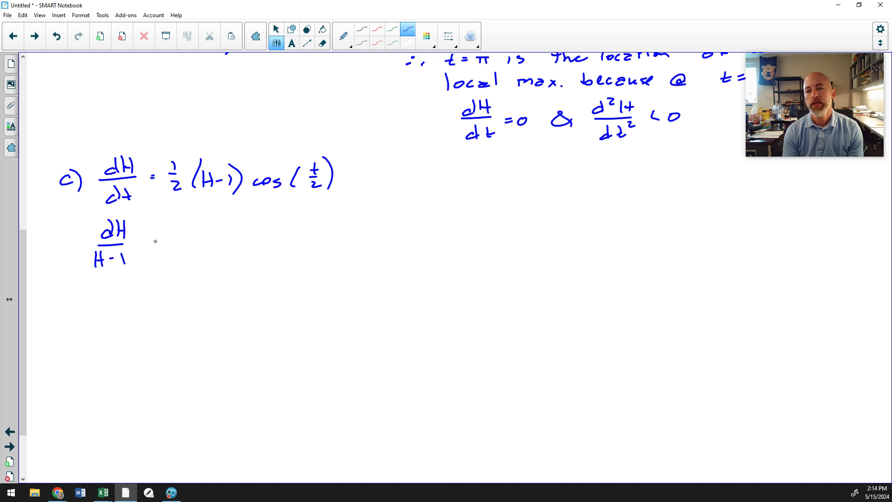
Complete the separated equation's right side as ½cos(½t)dt
{"action": "left_click_drag", "start_coordinate": [185, 227], "coordinate": [190, 238]}
{"action": "left_click_drag", "start_coordinate": [185, 246], "coordinate": [225, 241]}
{"action": "mouse_move", "coordinate": [254, 213]}
{"action": "left_mouse_down"}
{"action": "mouse_move", "coordinate": [246, 250]}
{"action": "mouse_move", "coordinate": [259, 231]}
{"action": "left_mouse_up"}
{"action": "mouse_move", "coordinate": [254, 231]}
{"action": "left_mouse_down"}
{"action": "mouse_move", "coordinate": [264, 229]}
{"action": "mouse_move", "coordinate": [264, 245]}
{"action": "mouse_move", "coordinate": [272, 238]}
{"action": "left_mouse_up"}
{"action": "mouse_move", "coordinate": [269, 231]}
{"action": "left_mouse_down"}
{"action": "mouse_move", "coordinate": [277, 229]}
{"action": "mouse_move", "coordinate": [280, 242]}
{"action": "mouse_move", "coordinate": [301, 231]}
{"action": "mouse_move", "coordinate": [305, 237]}
{"action": "left_mouse_up"}
{"action": "left_click_drag", "start_coordinate": [317, 223], "coordinate": [316, 238]}
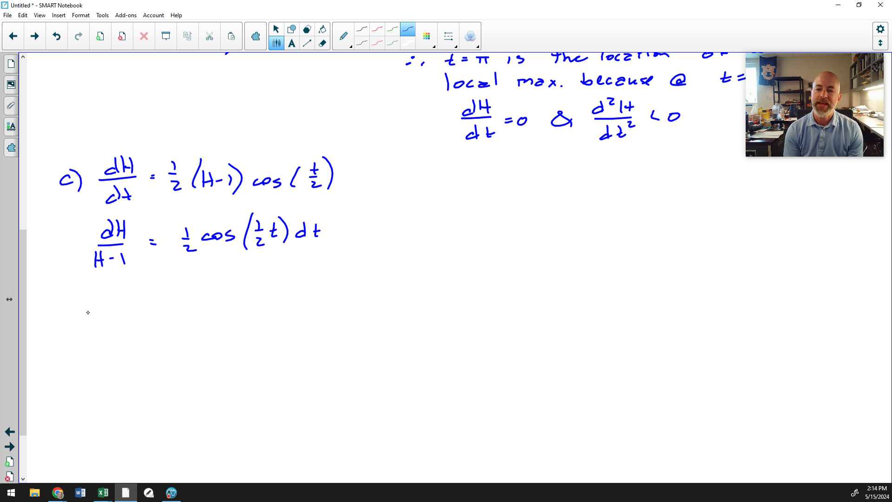
Write the integrated line ln|H−1| = ½sin(½t)
{"action": "left_click_drag", "start_coordinate": [77, 295], "coordinate": [77, 318]}
{"action": "mouse_move", "coordinate": [84, 315]}
{"action": "left_mouse_down"}
{"action": "mouse_move", "coordinate": [87, 309]}
{"action": "mouse_move", "coordinate": [105, 331]}
{"action": "left_mouse_up"}
{"action": "left_click_drag", "start_coordinate": [110, 300], "coordinate": [110, 318]}
{"action": "left_click_drag", "start_coordinate": [118, 300], "coordinate": [118, 308]}
{"action": "left_click_drag", "start_coordinate": [122, 309], "coordinate": [135, 314]}
{"action": "left_click_drag", "start_coordinate": [140, 288], "coordinate": [143, 325]}
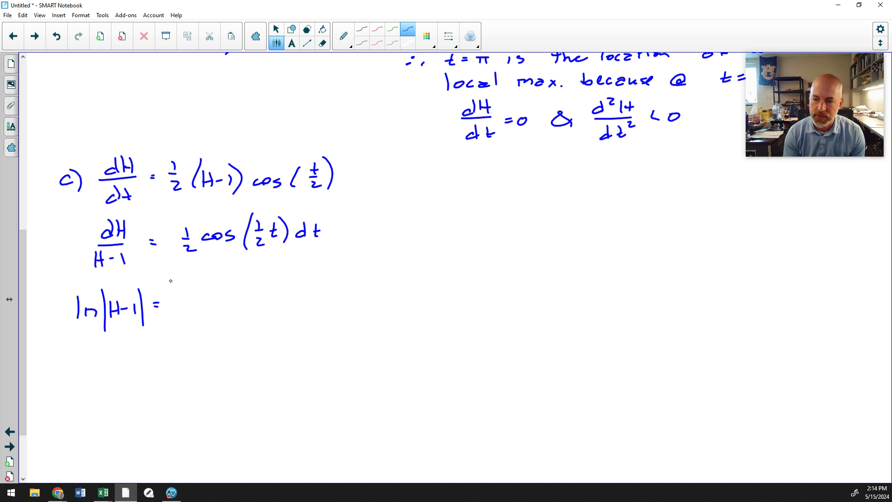
{"action": "left_click_drag", "start_coordinate": [192, 288], "coordinate": [194, 298]}
{"action": "mouse_move", "coordinate": [186, 299]}
{"action": "left_mouse_down"}
{"action": "mouse_move", "coordinate": [200, 299]}
{"action": "mouse_move", "coordinate": [203, 313]}
{"action": "left_mouse_up"}
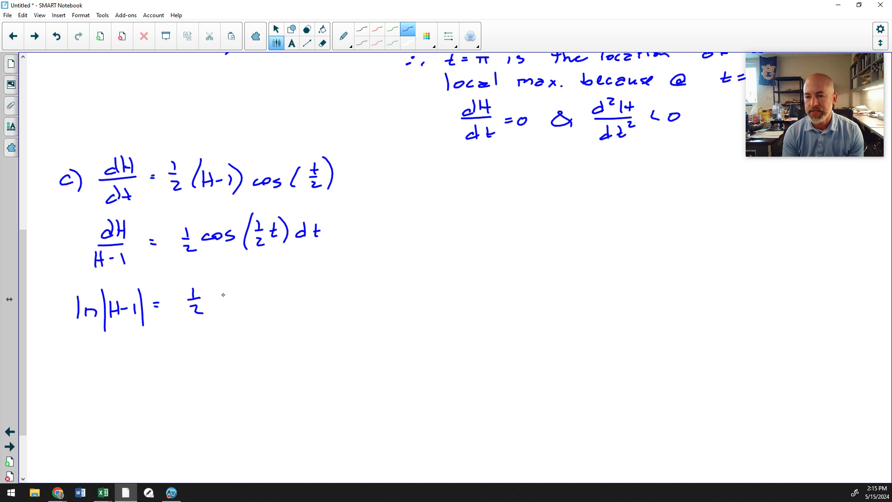
{"action": "mouse_move", "coordinate": [221, 295]}
{"action": "left_mouse_down"}
{"action": "mouse_move", "coordinate": [210, 302]}
{"action": "mouse_move", "coordinate": [248, 309]}
{"action": "mouse_move", "coordinate": [265, 294]}
{"action": "left_mouse_up"}
{"action": "mouse_move", "coordinate": [258, 301]}
{"action": "left_mouse_down"}
{"action": "mouse_move", "coordinate": [267, 309]}
{"action": "mouse_move", "coordinate": [279, 299]}
{"action": "left_mouse_up"}
{"action": "left_click_drag", "start_coordinate": [275, 292], "coordinate": [292, 309]}
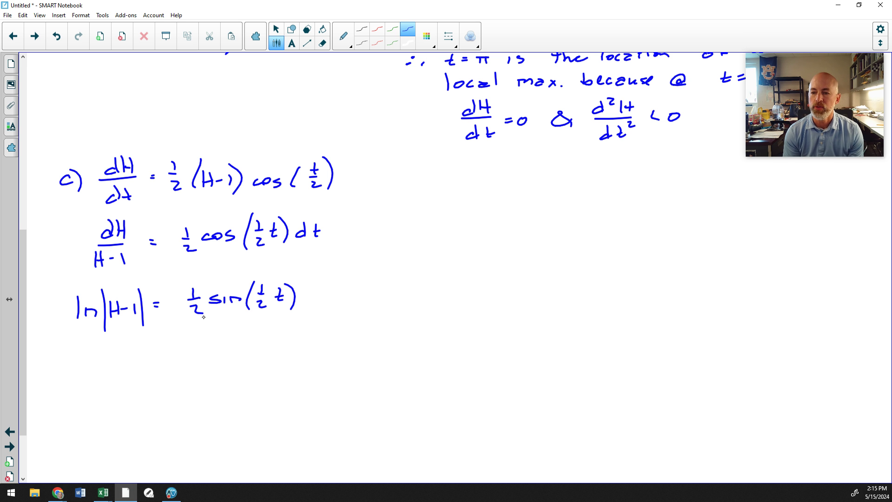
Put ½sin(½t) over a denominator of ½ and add + C
{"action": "left_click_drag", "start_coordinate": [180, 319], "coordinate": [286, 315]}
{"action": "left_click_drag", "start_coordinate": [232, 324], "coordinate": [233, 331]}
{"action": "mouse_move", "coordinate": [229, 330]}
{"action": "left_mouse_down"}
{"action": "mouse_move", "coordinate": [238, 330]}
{"action": "mouse_move", "coordinate": [243, 345]}
{"action": "left_mouse_up"}
{"action": "left_click_drag", "start_coordinate": [306, 308], "coordinate": [337, 308]}
{"action": "left_click", "coordinate": [324, 303]}
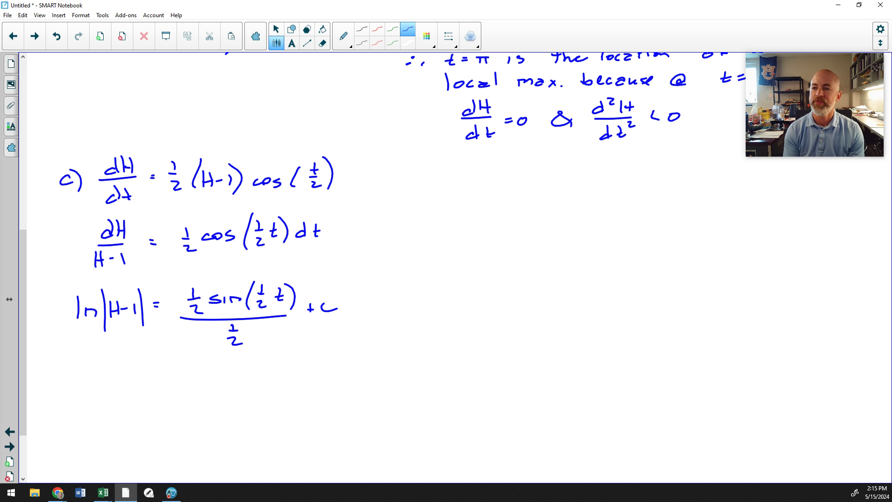
Cross out the numerator and denominator ½ in green, then return to blue ink
{"action": "left_click", "coordinate": [392, 29]}
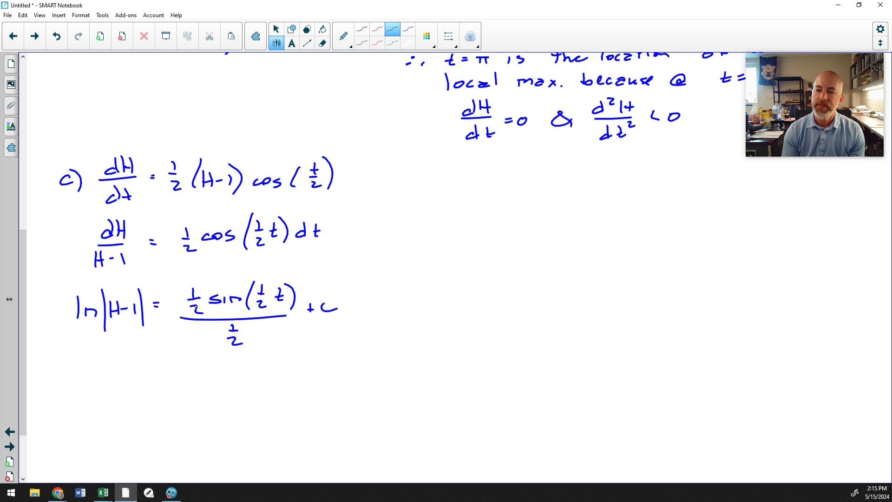
{"action": "mouse_move", "coordinate": [197, 285]}
{"action": "left_mouse_down"}
{"action": "mouse_move", "coordinate": [200, 319]}
{"action": "mouse_move", "coordinate": [226, 354]}
{"action": "left_mouse_up"}
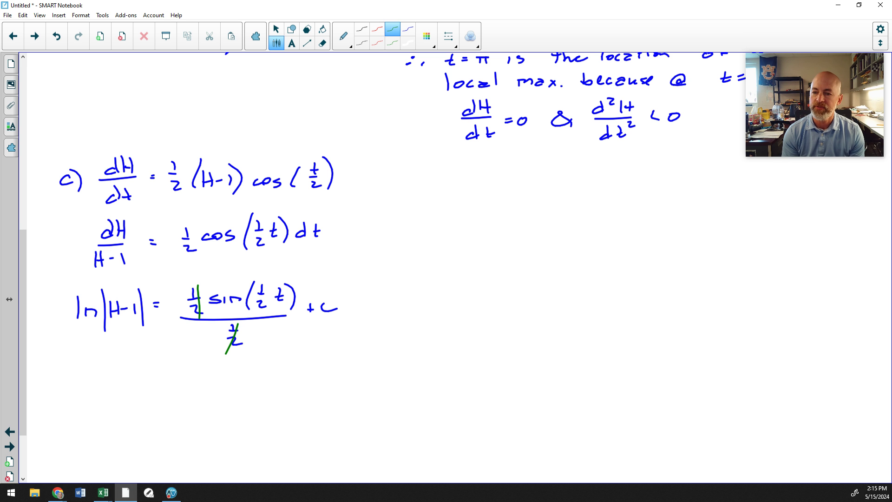
{"action": "left_click_drag", "start_coordinate": [179, 284], "coordinate": [204, 311]}
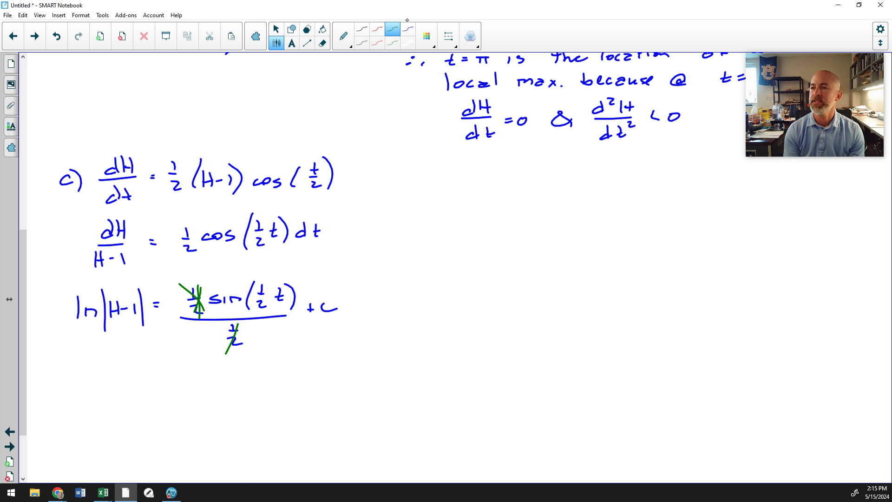
{"action": "left_click", "coordinate": [407, 28]}
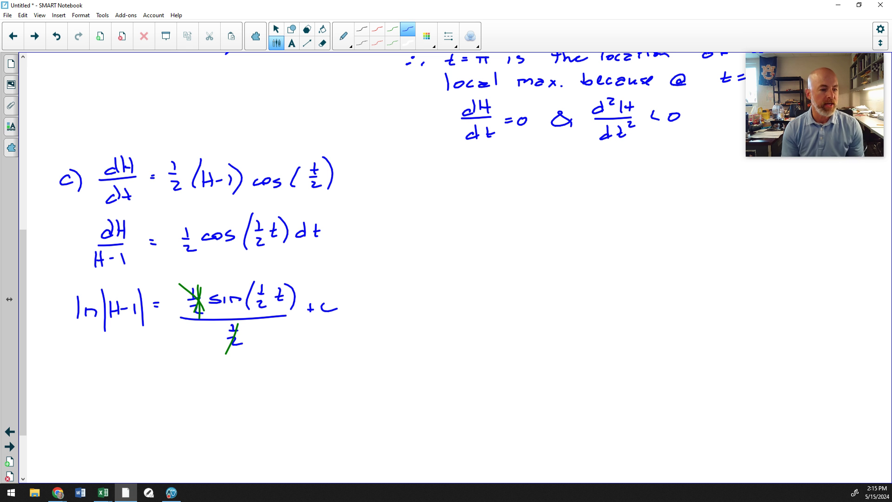
Write and underline the label H(0)=4:
{"action": "mouse_move", "coordinate": [40, 370]}
{"action": "left_mouse_down"}
{"action": "mouse_move", "coordinate": [40, 387]}
{"action": "mouse_move", "coordinate": [49, 379]}
{"action": "left_mouse_up"}
{"action": "left_click_drag", "start_coordinate": [48, 370], "coordinate": [55, 385]}
{"action": "left_click_drag", "start_coordinate": [58, 378], "coordinate": [64, 376]}
{"action": "mouse_move", "coordinate": [68, 369]}
{"action": "left_mouse_down"}
{"action": "mouse_move", "coordinate": [70, 385]}
{"action": "mouse_move", "coordinate": [92, 378]}
{"action": "left_mouse_up"}
{"action": "left_click", "coordinate": [98, 377]}
{"action": "mouse_move", "coordinate": [89, 371]}
{"action": "left_mouse_down"}
{"action": "mouse_move", "coordinate": [90, 384]}
{"action": "mouse_move", "coordinate": [130, 388]}
{"action": "left_mouse_up"}
Write ln(3) = 0 + C, then simplify to ln(3) = C below
{"action": "mouse_move", "coordinate": [136, 385]}
{"action": "left_mouse_down"}
{"action": "mouse_move", "coordinate": [137, 379]}
{"action": "mouse_move", "coordinate": [157, 394]}
{"action": "mouse_move", "coordinate": [182, 394]}
{"action": "mouse_move", "coordinate": [203, 377]}
{"action": "left_mouse_up"}
{"action": "left_click_drag", "start_coordinate": [195, 382], "coordinate": [202, 381]}
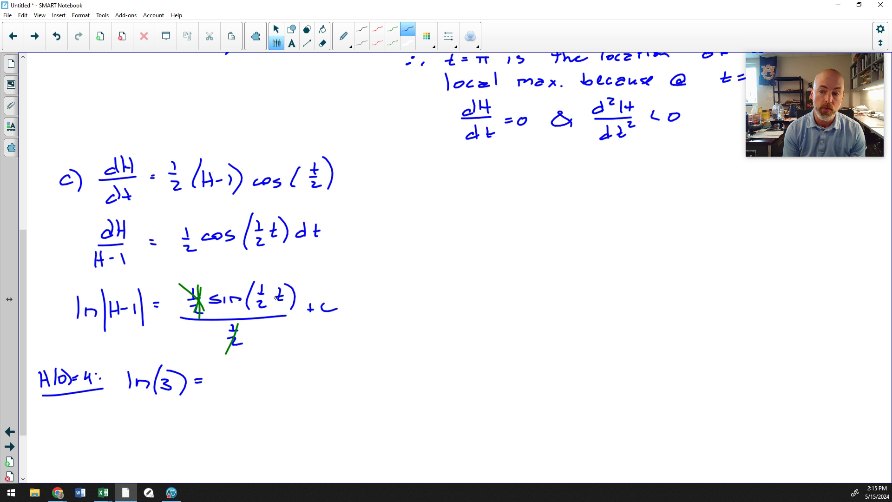
{"action": "left_click_drag", "start_coordinate": [217, 377], "coordinate": [233, 380]}
{"action": "mouse_move", "coordinate": [229, 372]}
{"action": "left_mouse_down"}
{"action": "mouse_move", "coordinate": [229, 386]}
{"action": "mouse_move", "coordinate": [253, 385]}
{"action": "left_mouse_up"}
{"action": "mouse_move", "coordinate": [134, 409]}
{"action": "left_mouse_down"}
{"action": "mouse_move", "coordinate": [133, 428]}
{"action": "mouse_move", "coordinate": [182, 431]}
{"action": "left_mouse_up"}
{"action": "left_click_drag", "start_coordinate": [196, 419], "coordinate": [203, 417]}
{"action": "left_click_drag", "start_coordinate": [195, 424], "coordinate": [224, 424]}
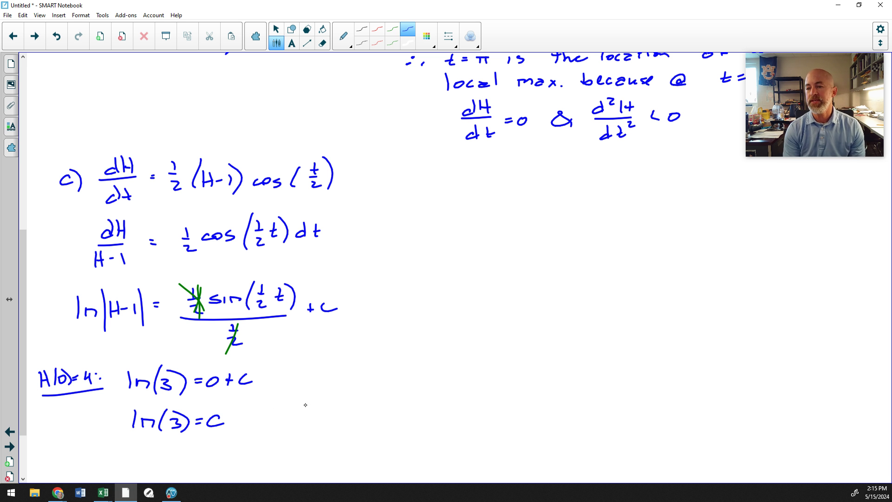
Write ln|H−1| = sin(½t) + ln(3) on the right side of the page
{"action": "mouse_move", "coordinate": [452, 200]}
{"action": "left_mouse_down"}
{"action": "mouse_move", "coordinate": [453, 227]}
{"action": "mouse_move", "coordinate": [472, 224]}
{"action": "left_mouse_up"}
{"action": "mouse_move", "coordinate": [478, 193]}
{"action": "left_mouse_down"}
{"action": "mouse_move", "coordinate": [480, 236]}
{"action": "mouse_move", "coordinate": [488, 225]}
{"action": "left_mouse_up"}
{"action": "left_click_drag", "start_coordinate": [492, 217], "coordinate": [493, 218]}
{"action": "mouse_move", "coordinate": [496, 211]}
{"action": "left_mouse_down"}
{"action": "mouse_move", "coordinate": [498, 224]}
{"action": "mouse_move", "coordinate": [509, 217]}
{"action": "left_mouse_up"}
{"action": "left_click_drag", "start_coordinate": [519, 211], "coordinate": [519, 223]}
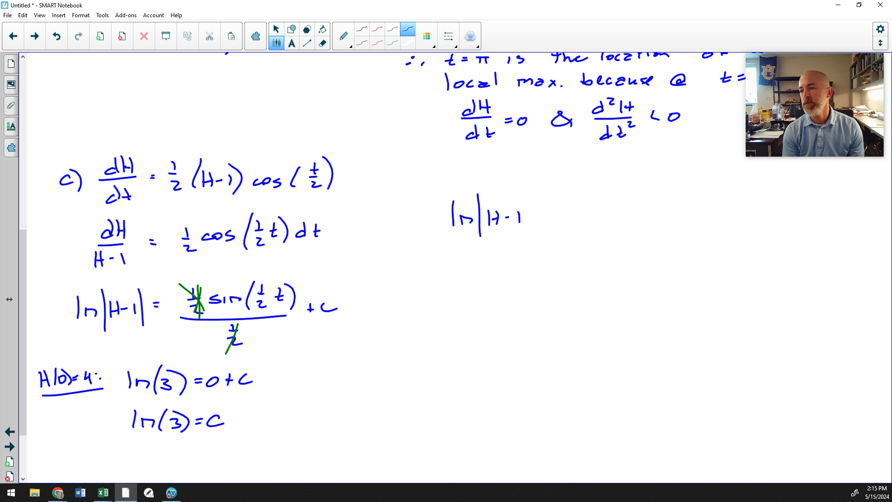
{"action": "left_click_drag", "start_coordinate": [526, 191], "coordinate": [530, 237]}
{"action": "left_click_drag", "start_coordinate": [560, 212], "coordinate": [600, 220]}
{"action": "left_click_drag", "start_coordinate": [605, 217], "coordinate": [628, 218]}
{"action": "left_click_drag", "start_coordinate": [641, 187], "coordinate": [649, 206]}
{"action": "left_click_drag", "start_coordinate": [640, 209], "coordinate": [662, 210]}
{"action": "mouse_move", "coordinate": [658, 203]}
{"action": "left_mouse_down"}
{"action": "mouse_move", "coordinate": [684, 210]}
{"action": "mouse_move", "coordinate": [677, 219]}
{"action": "mouse_move", "coordinate": [695, 212]}
{"action": "left_mouse_up"}
{"action": "left_click_drag", "start_coordinate": [691, 207], "coordinate": [709, 212]}
{"action": "left_click_drag", "start_coordinate": [714, 213], "coordinate": [724, 213]}
{"action": "mouse_move", "coordinate": [744, 188]}
{"action": "left_mouse_down"}
{"action": "mouse_move", "coordinate": [737, 211]}
{"action": "mouse_move", "coordinate": [755, 214]}
{"action": "left_mouse_up"}
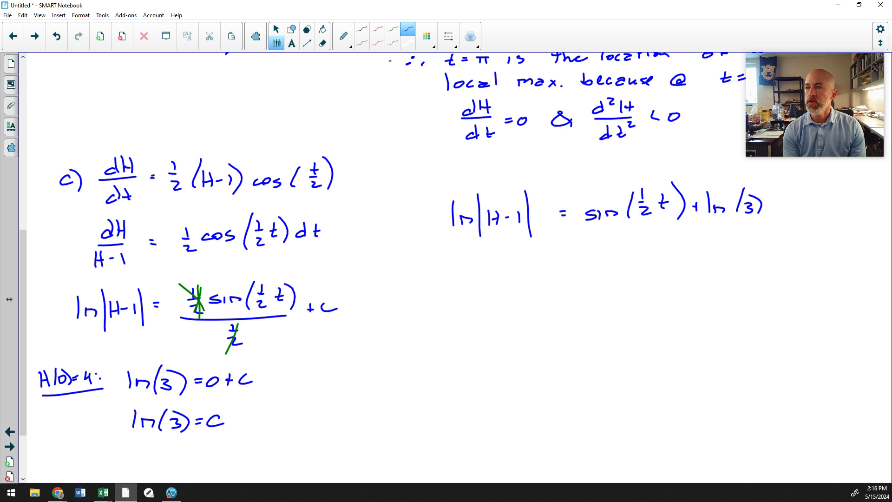
Add green e's before both sides to exponentiate, then return to blue ink
{"action": "left_click", "coordinate": [392, 29]}
{"action": "left_click_drag", "start_coordinate": [439, 242], "coordinate": [444, 249]}
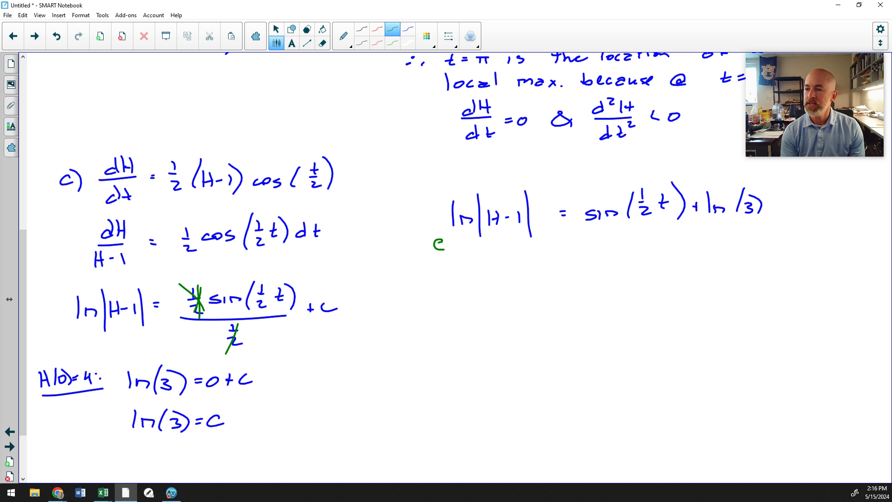
{"action": "left_click_drag", "start_coordinate": [582, 232], "coordinate": [586, 238]}
{"action": "left_click", "coordinate": [408, 28]}
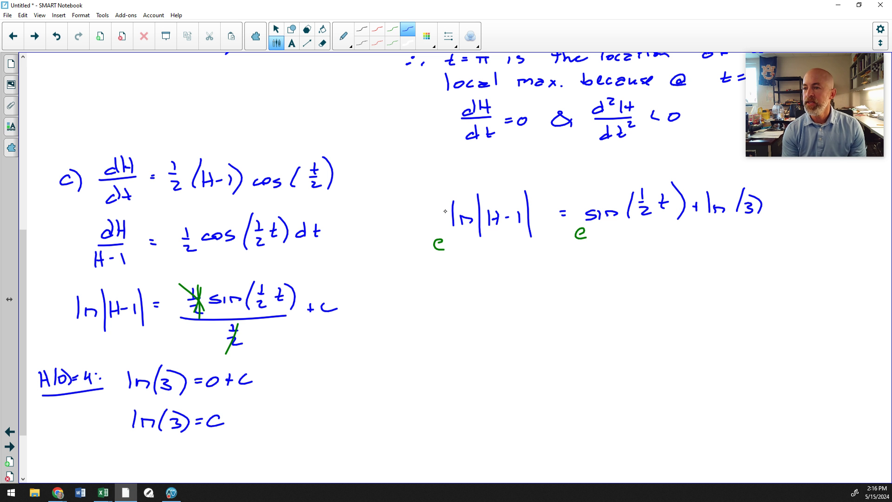
Write H−1 = e^(sin(½t) + ln(3)) on the next line
{"action": "mouse_move", "coordinate": [483, 268]}
{"action": "left_mouse_down"}
{"action": "mouse_move", "coordinate": [486, 293]}
{"action": "mouse_move", "coordinate": [495, 292]}
{"action": "left_mouse_up"}
{"action": "left_click_drag", "start_coordinate": [485, 285], "coordinate": [515, 279]}
{"action": "mouse_move", "coordinate": [525, 271]}
{"action": "left_mouse_down"}
{"action": "mouse_move", "coordinate": [527, 288]}
{"action": "mouse_move", "coordinate": [560, 272]}
{"action": "left_mouse_up"}
{"action": "left_click_drag", "start_coordinate": [554, 275], "coordinate": [594, 283]}
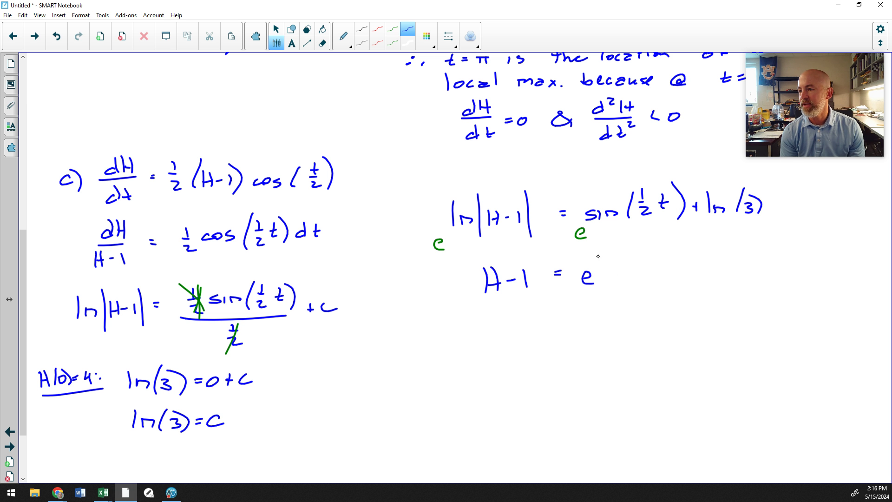
{"action": "left_click_drag", "start_coordinate": [604, 254], "coordinate": [598, 260]}
{"action": "left_click_drag", "start_coordinate": [610, 255], "coordinate": [633, 258]}
{"action": "left_click_drag", "start_coordinate": [645, 237], "coordinate": [650, 248]}
{"action": "mouse_move", "coordinate": [643, 252]}
{"action": "left_mouse_down"}
{"action": "mouse_move", "coordinate": [653, 259]}
{"action": "mouse_move", "coordinate": [664, 250]}
{"action": "left_mouse_up"}
{"action": "left_click_drag", "start_coordinate": [660, 248], "coordinate": [729, 256]}
{"action": "mouse_move", "coordinate": [735, 246]}
{"action": "left_mouse_down"}
{"action": "mouse_move", "coordinate": [744, 248]}
{"action": "mouse_move", "coordinate": [738, 258]}
{"action": "left_mouse_up"}
{"action": "left_click_drag", "start_coordinate": [755, 235], "coordinate": [754, 259]}
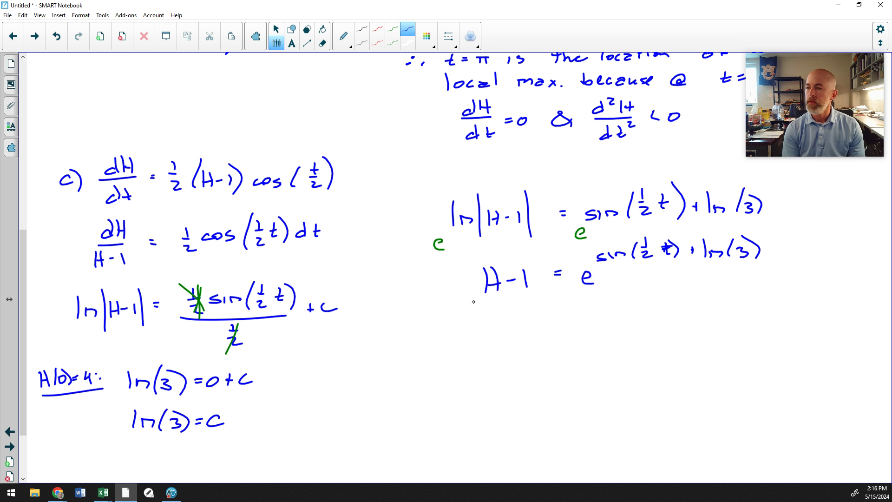
Write H = 1 + e^(sin(½t) + ln(3)) below
{"action": "left_click_drag", "start_coordinate": [451, 337], "coordinate": [452, 364]}
{"action": "mouse_move", "coordinate": [459, 337]}
{"action": "left_mouse_down"}
{"action": "mouse_move", "coordinate": [462, 363]}
{"action": "mouse_move", "coordinate": [462, 353]}
{"action": "left_mouse_up"}
{"action": "mouse_move", "coordinate": [478, 350]}
{"action": "left_mouse_down"}
{"action": "mouse_move", "coordinate": [509, 339]}
{"action": "mouse_move", "coordinate": [506, 358]}
{"action": "left_mouse_up"}
{"action": "left_click_drag", "start_coordinate": [499, 358], "coordinate": [536, 352]}
{"action": "mouse_move", "coordinate": [532, 346]}
{"action": "left_mouse_down"}
{"action": "mouse_move", "coordinate": [567, 354]}
{"action": "mouse_move", "coordinate": [577, 351]}
{"action": "mouse_move", "coordinate": [575, 334]}
{"action": "mouse_move", "coordinate": [586, 334]}
{"action": "left_mouse_up"}
{"action": "left_click_drag", "start_coordinate": [590, 333], "coordinate": [602, 333]}
{"action": "mouse_move", "coordinate": [613, 310]}
{"action": "left_mouse_down"}
{"action": "mouse_move", "coordinate": [608, 336]}
{"action": "mouse_move", "coordinate": [624, 321]}
{"action": "mouse_move", "coordinate": [634, 332]}
{"action": "mouse_move", "coordinate": [651, 320]}
{"action": "left_mouse_up"}
{"action": "mouse_move", "coordinate": [652, 306]}
{"action": "left_mouse_down"}
{"action": "mouse_move", "coordinate": [658, 331]}
{"action": "mouse_move", "coordinate": [674, 321]}
{"action": "mouse_move", "coordinate": [700, 326]}
{"action": "left_mouse_up"}
{"action": "left_click_drag", "start_coordinate": [717, 303], "coordinate": [709, 326]}
{"action": "mouse_move", "coordinate": [716, 317]}
{"action": "left_mouse_down"}
{"action": "mouse_move", "coordinate": [725, 321]}
{"action": "mouse_move", "coordinate": [718, 327]}
{"action": "left_mouse_up"}
{"action": "left_click_drag", "start_coordinate": [717, 307], "coordinate": [726, 318]}
{"action": "left_click_drag", "start_coordinate": [732, 304], "coordinate": [734, 327]}
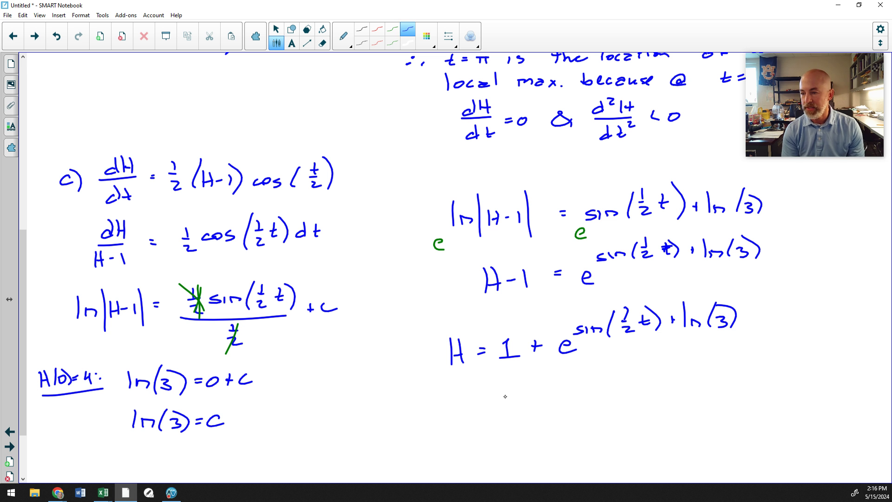
Begin the simplified line with an equals sign and 3e raised to sin(½t)
{"action": "left_click_drag", "start_coordinate": [483, 394], "coordinate": [492, 394]}
{"action": "mouse_move", "coordinate": [482, 398]}
{"action": "left_mouse_down"}
{"action": "mouse_move", "coordinate": [508, 411]}
{"action": "mouse_move", "coordinate": [533, 400]}
{"action": "mouse_move", "coordinate": [529, 407]}
{"action": "mouse_move", "coordinate": [580, 407]}
{"action": "mouse_move", "coordinate": [591, 379]}
{"action": "mouse_move", "coordinate": [586, 389]}
{"action": "mouse_move", "coordinate": [601, 389]}
{"action": "left_mouse_up"}
{"action": "mouse_move", "coordinate": [606, 389]}
{"action": "left_mouse_down"}
{"action": "mouse_move", "coordinate": [621, 390]}
{"action": "mouse_move", "coordinate": [634, 375]}
{"action": "left_mouse_up"}
{"action": "left_click_drag", "start_coordinate": [632, 380], "coordinate": [652, 380]}
{"action": "mouse_move", "coordinate": [645, 376]}
{"action": "left_mouse_down"}
{"action": "mouse_move", "coordinate": [664, 368]}
{"action": "mouse_move", "coordinate": [662, 391]}
{"action": "left_mouse_up"}
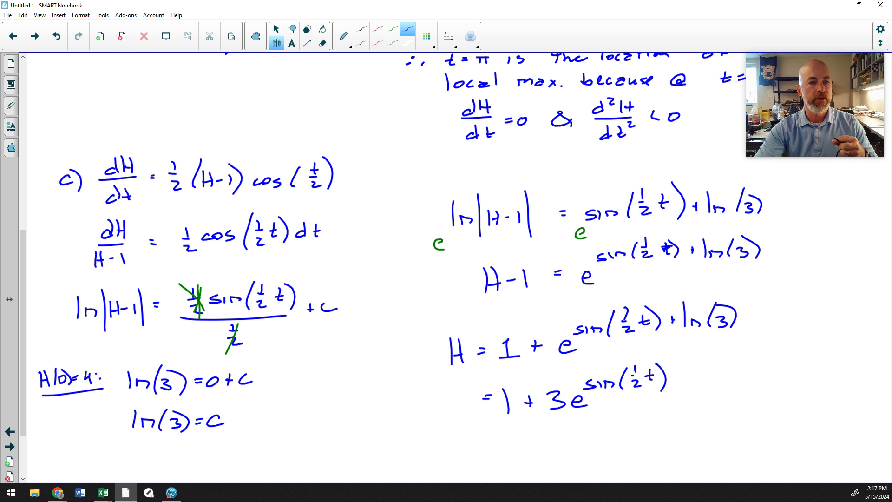
Switch from SMART Notebook over to the Chrome window with Alt+Tab
{"action": "key", "text": "alt+Tab"}
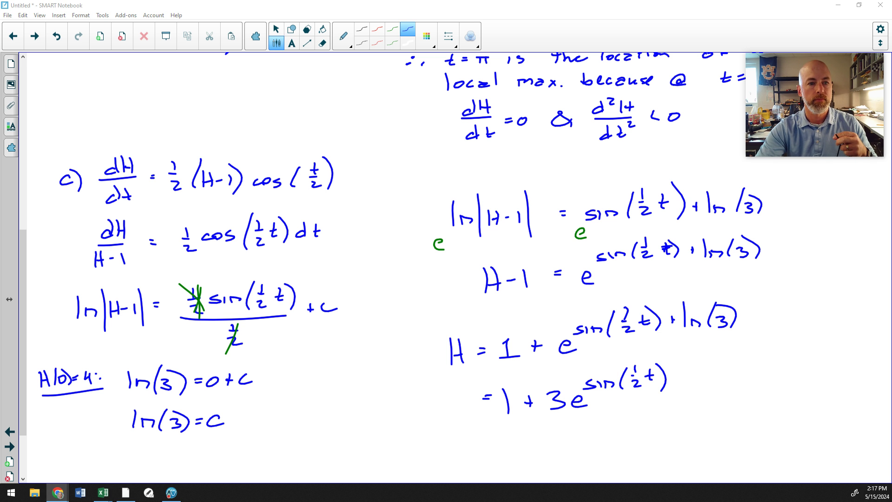